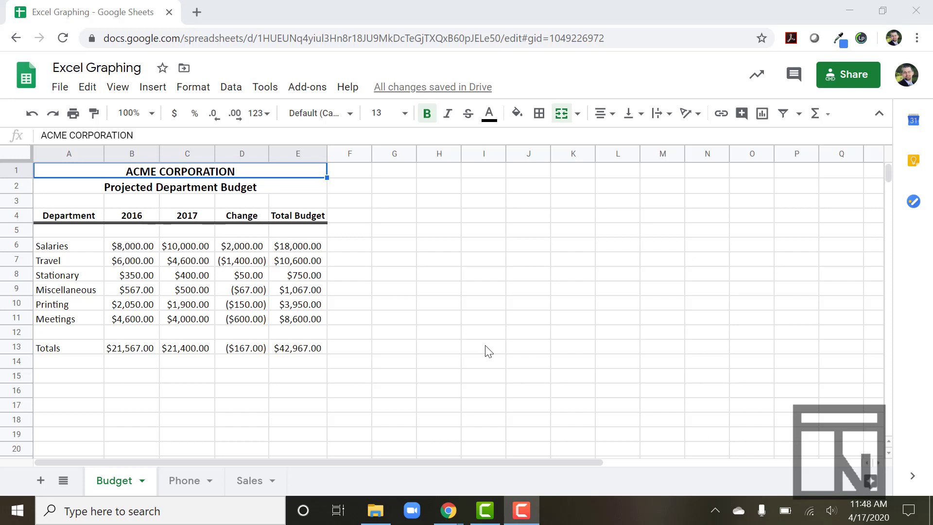
# Step: Make a copy of the spreadsheet, naming it "Excel Graphing-" followed by the owner's first name and last initial
pyautogui.click(60, 92)
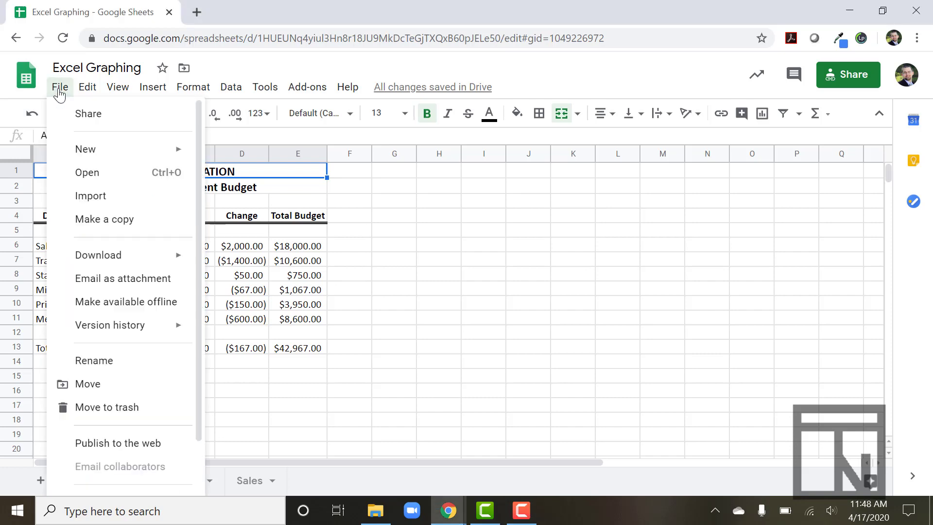
pyautogui.click(91, 224)
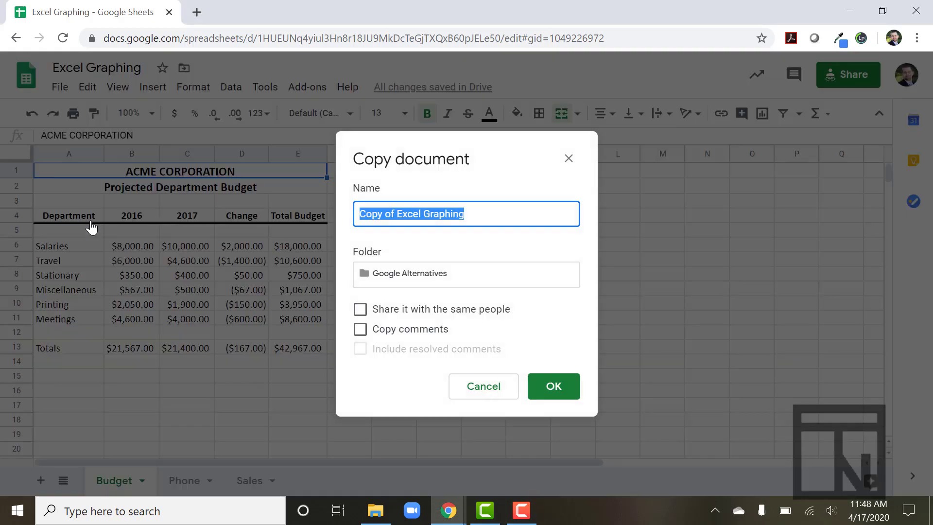
pyautogui.click(395, 216)
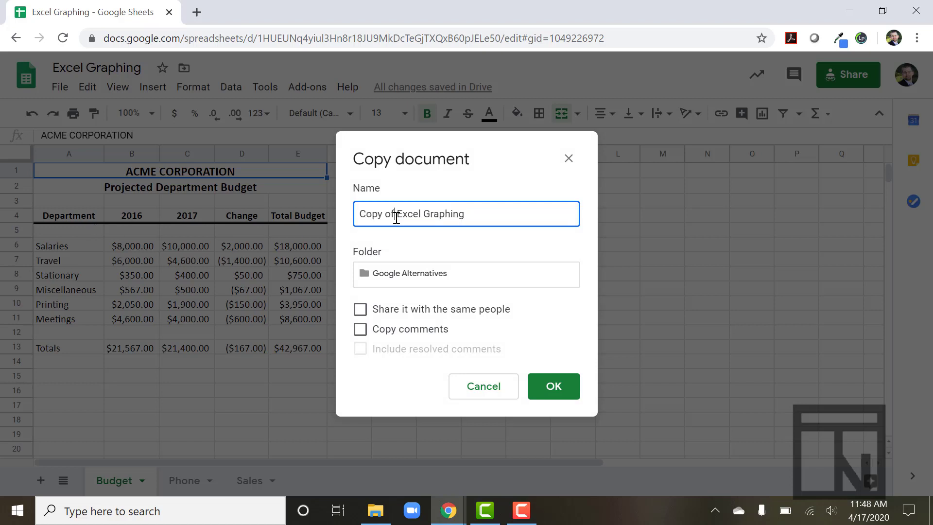
pyautogui.press('BackSpace')
pyautogui.press('BackSpace')
pyautogui.press('BackSpace')
pyautogui.press('BackSpace')
pyautogui.press('BackSpace')
pyautogui.press('BackSpace')
pyautogui.press('BackSpace')
pyautogui.press('BackSpace')
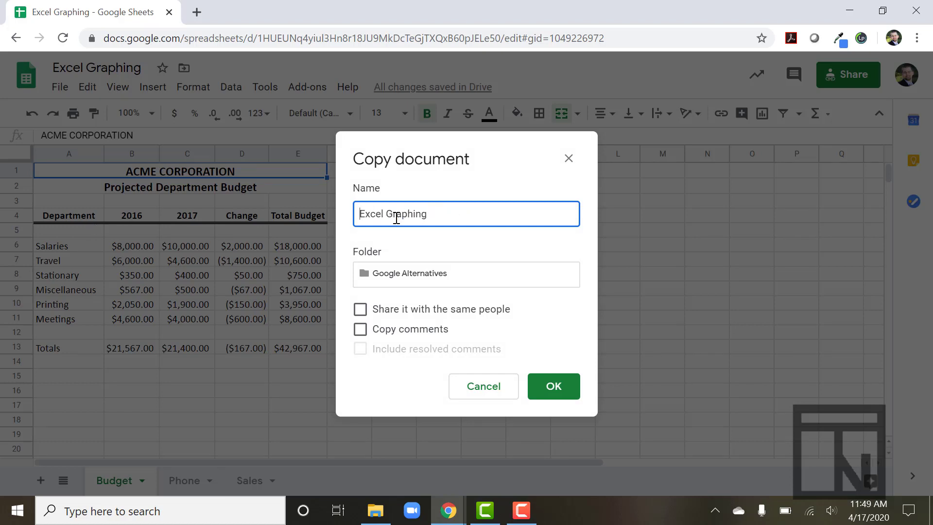
pyautogui.click(442, 210)
pyautogui.write('-ToyN')
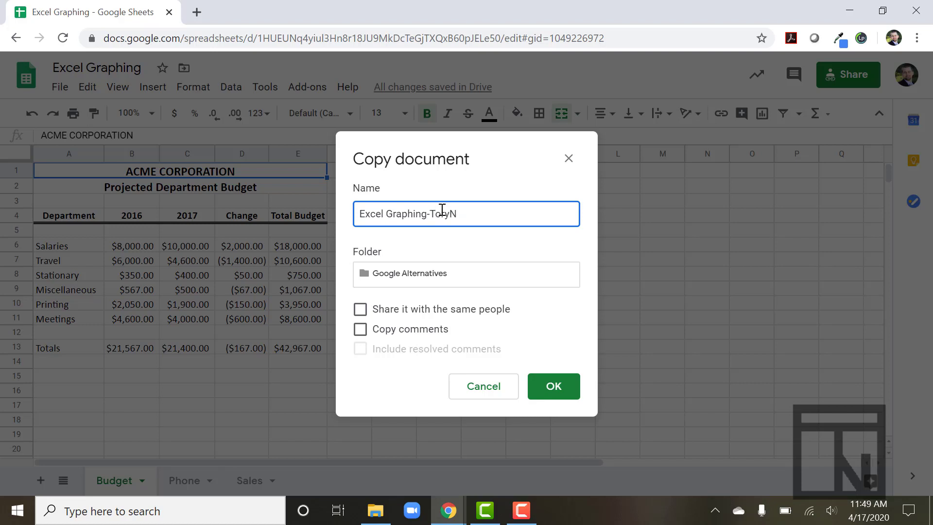
pyautogui.click(546, 388)
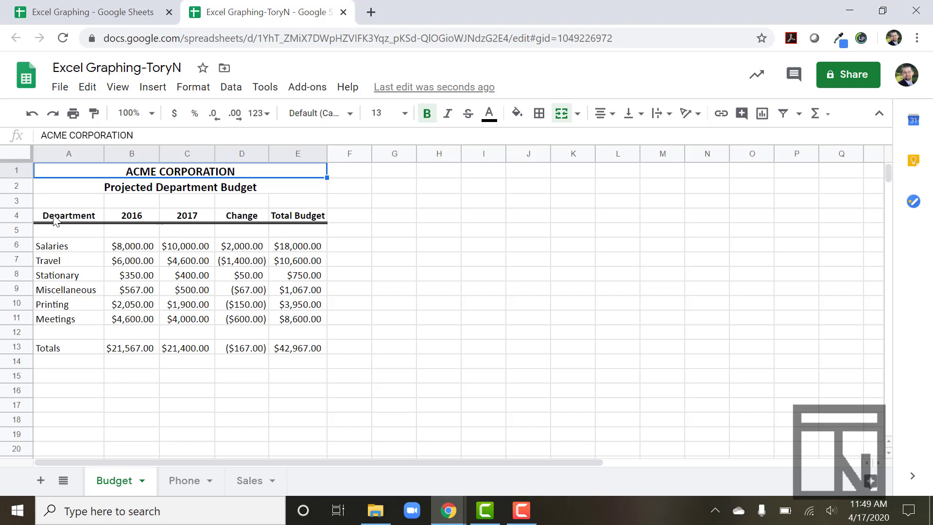
# Step: Insert a chart from the whole budget table, A4:E13, including the Total Budget column and Totals row
pyautogui.moveTo(54, 220); pyautogui.dragTo(225, 332)
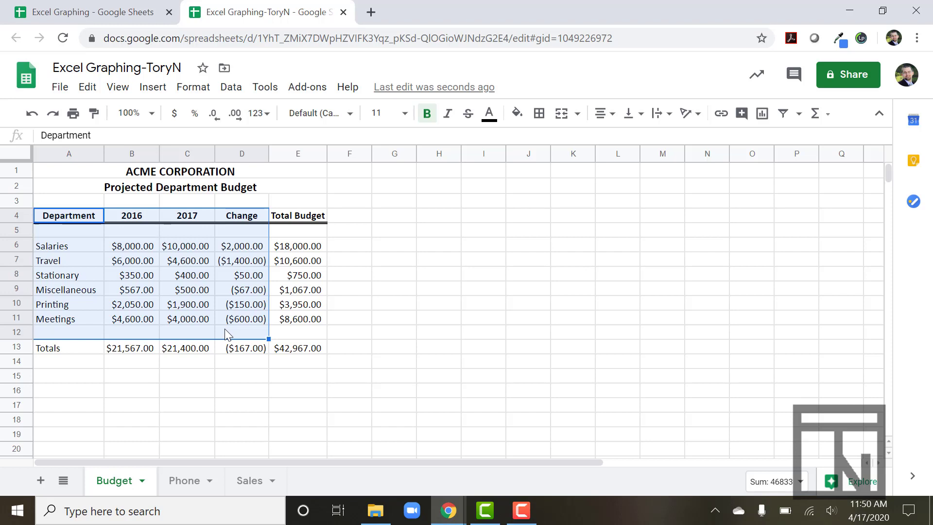
pyautogui.hotkey('shift', 'Down')
pyautogui.hotkey('shift', 'Right')
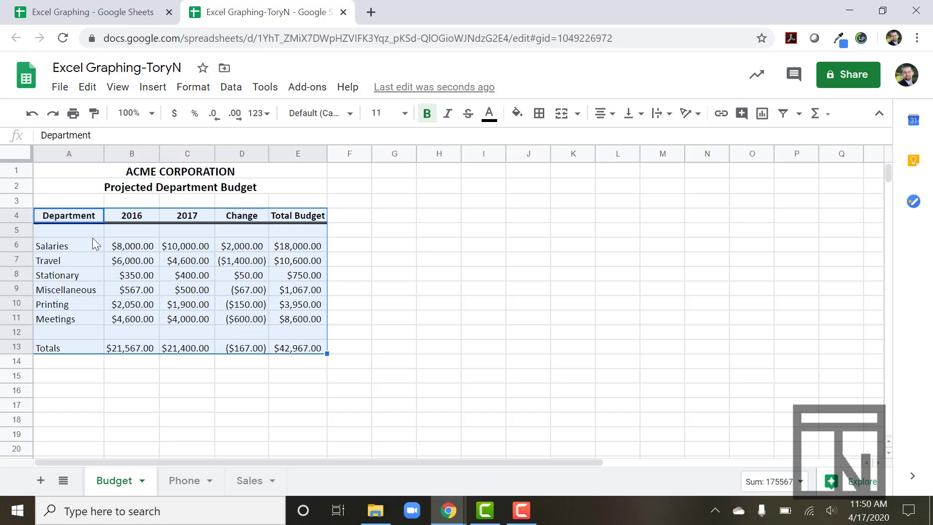
pyautogui.click(152, 89)
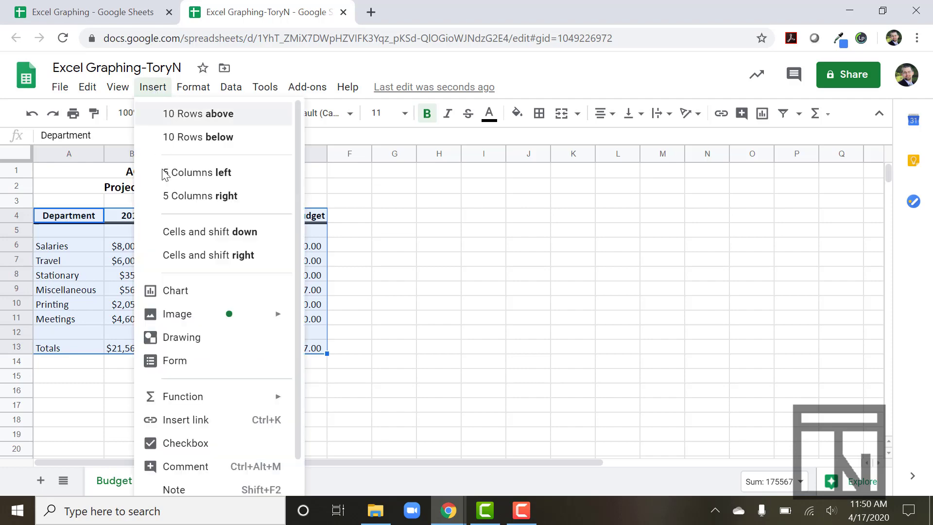
pyautogui.click(195, 290)
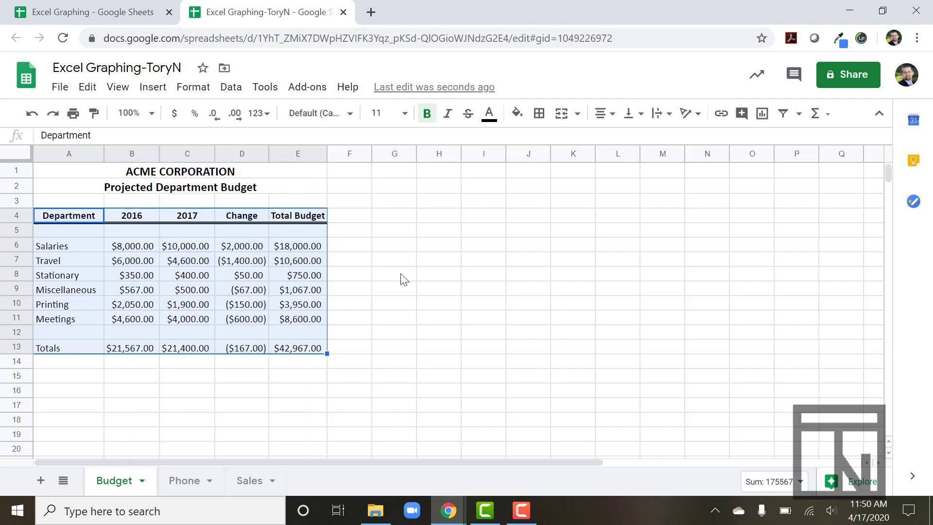
pyautogui.click(152, 88)
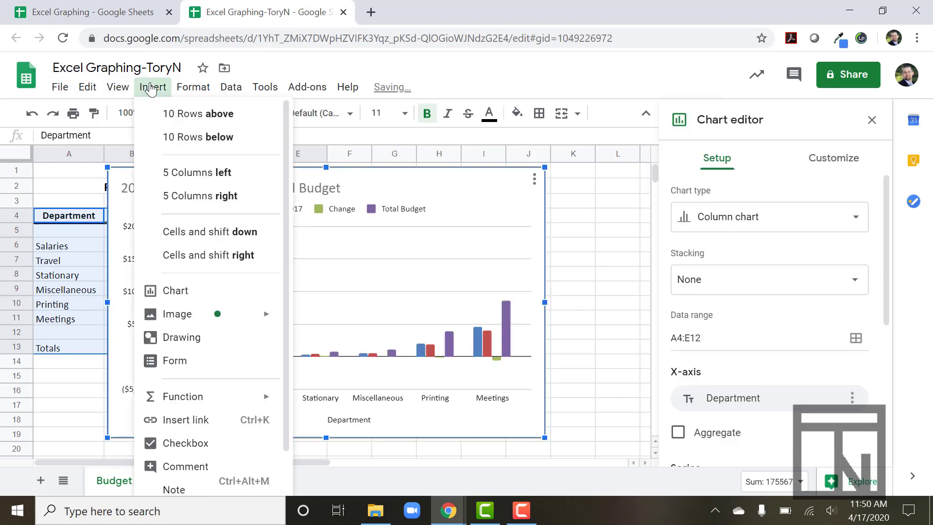
pyautogui.click(152, 89)
pyautogui.click(150, 88)
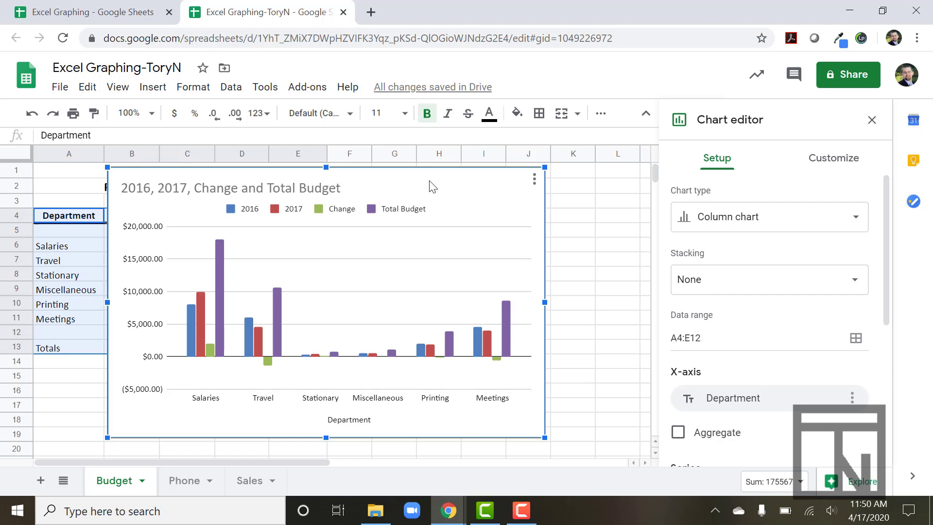
# Step: Close the chart editor and delete the chart covering the whole budget table
pyautogui.rightClick(396, 175)
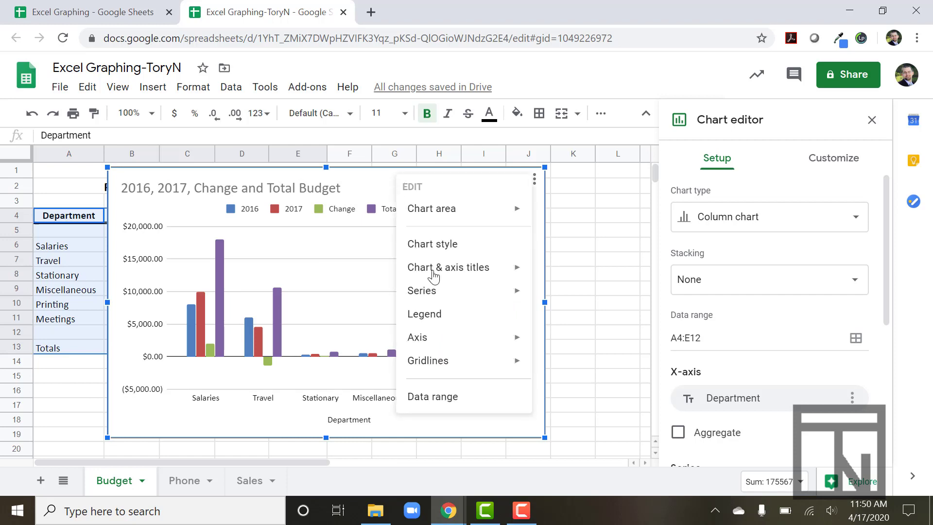
pyautogui.click(362, 178)
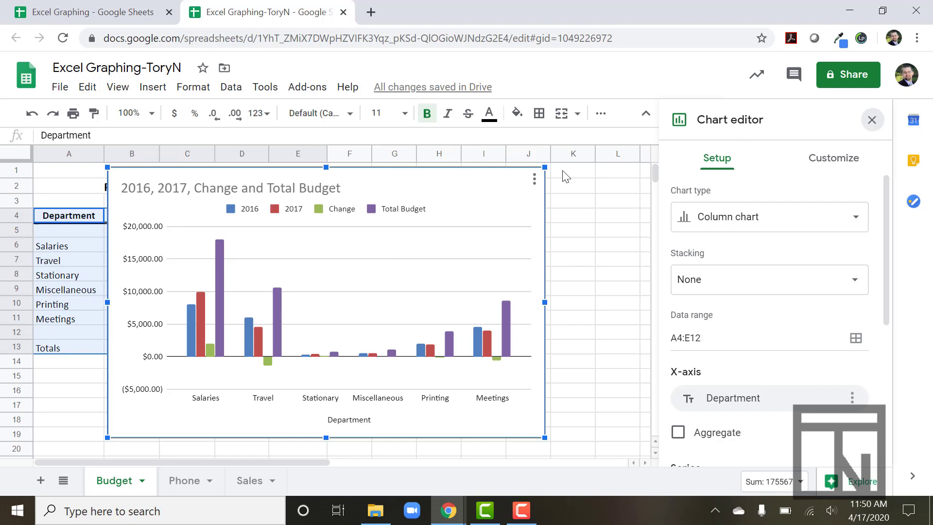
pyautogui.click(872, 120)
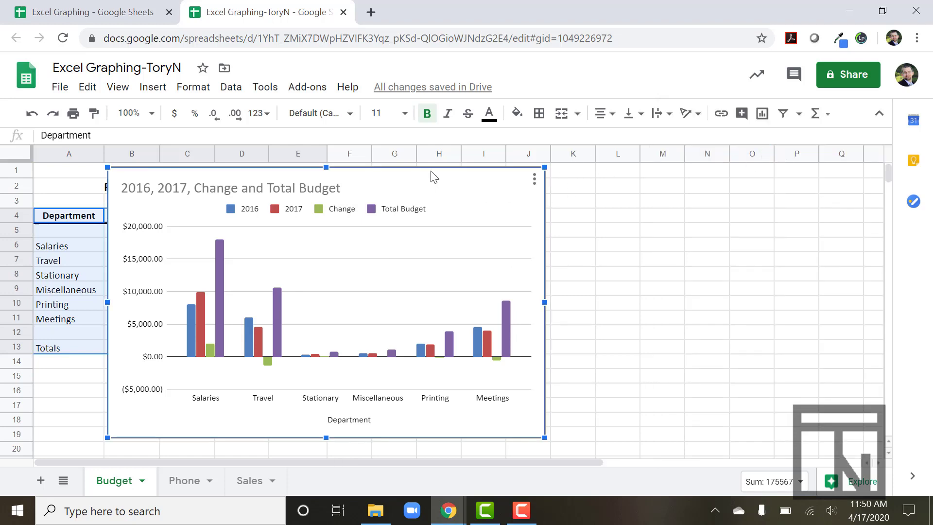
pyautogui.press('Delete')
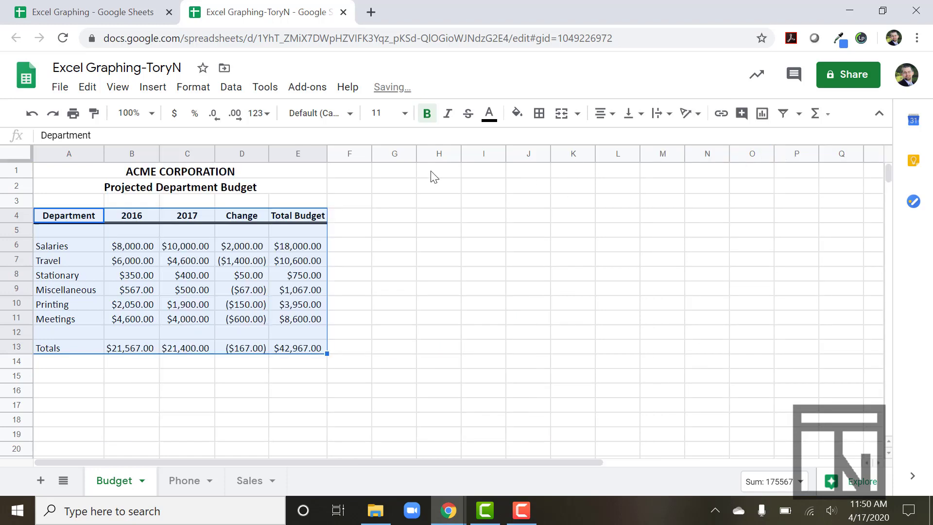
# Step: Insert a chart from the budget data in A4:D11, leaving out the totals, and reposition it over columns B to J
pyautogui.click(322, 262)
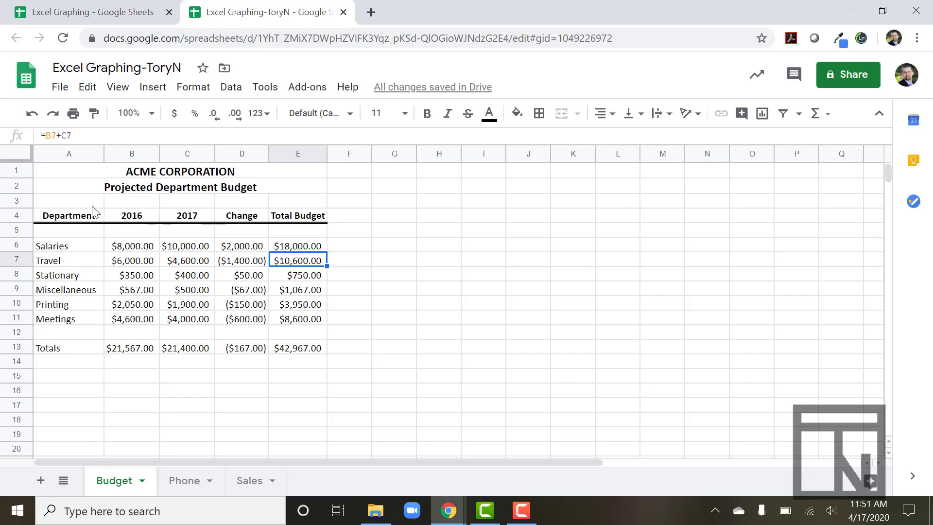
pyautogui.click(92, 206)
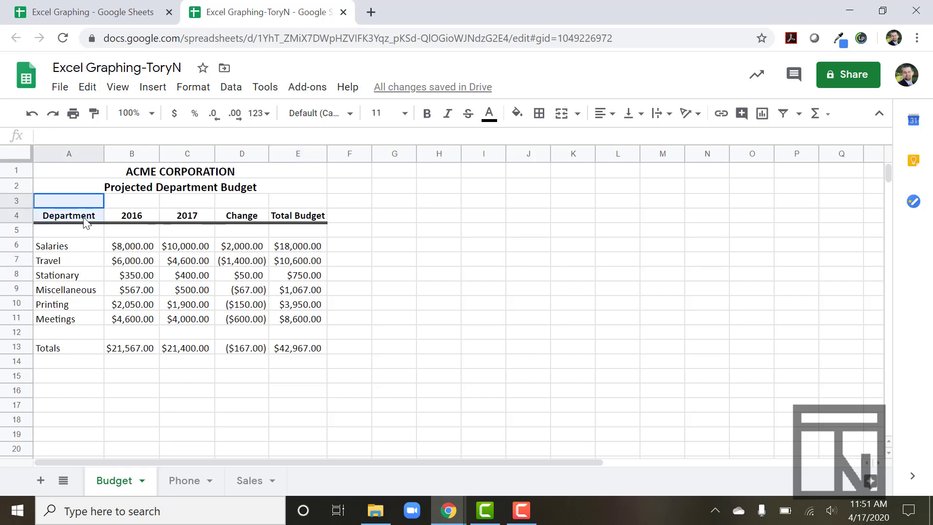
pyautogui.click(85, 219)
pyautogui.hotkey('shift', 'Right')
pyautogui.hotkey('shift', 'Right')
pyautogui.hotkey('shift', 'Right')
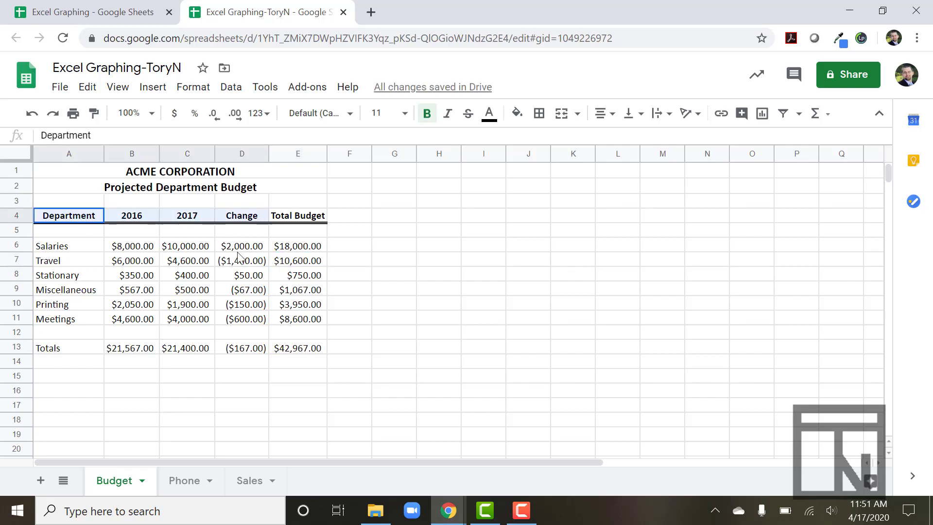
pyautogui.moveTo(238, 256); pyautogui.dragTo(252, 322)
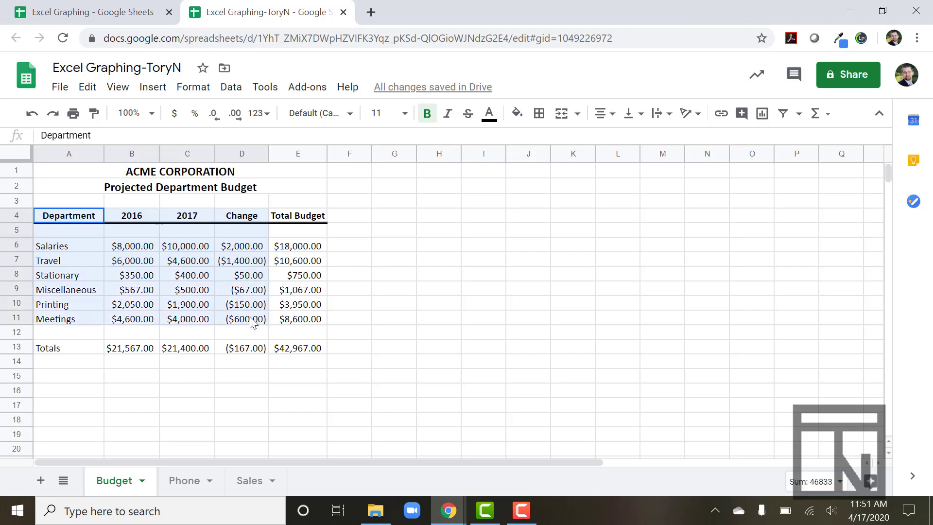
pyautogui.moveTo(252, 322); pyautogui.dragTo(252, 322)
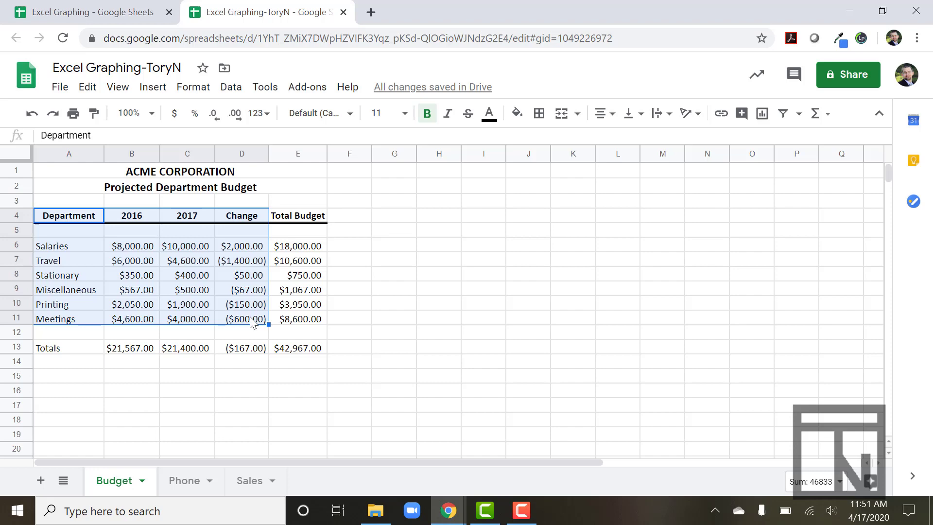
pyautogui.click(146, 92)
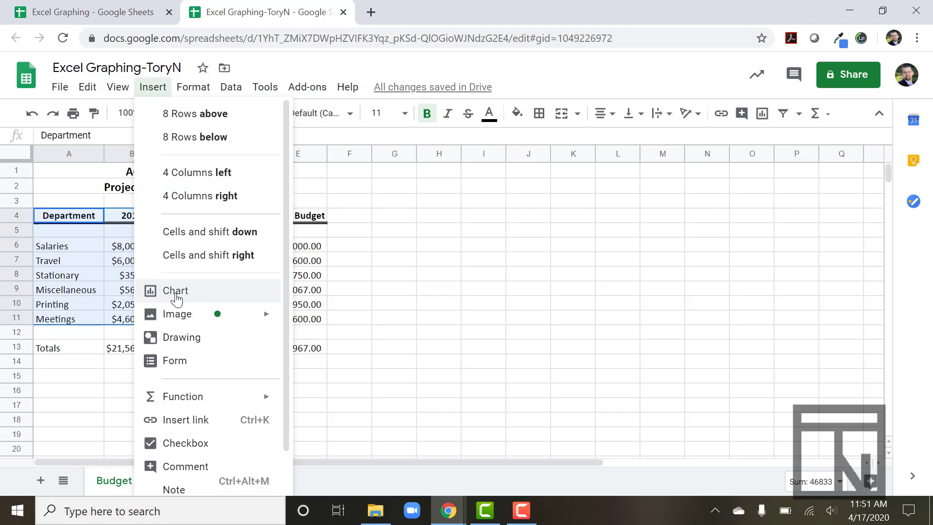
pyautogui.click(176, 294)
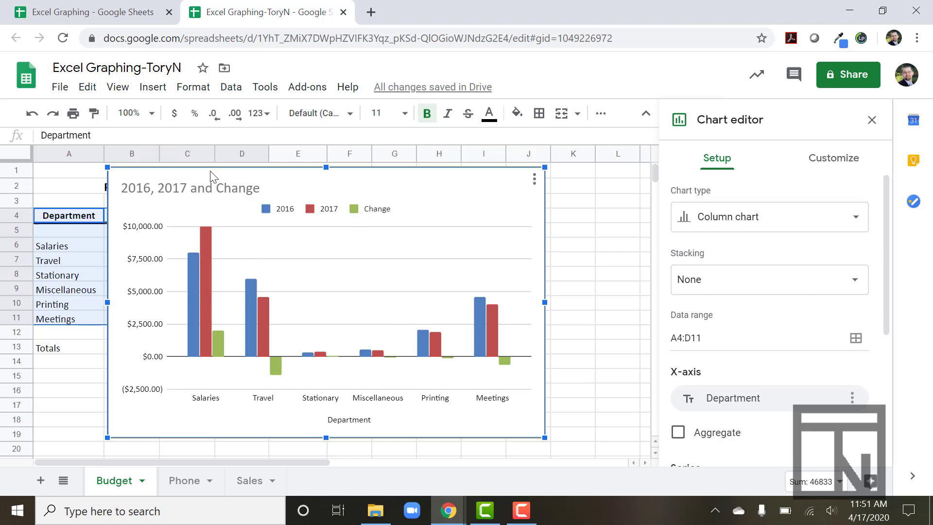
pyautogui.moveTo(210, 175); pyautogui.dragTo(391, 176)
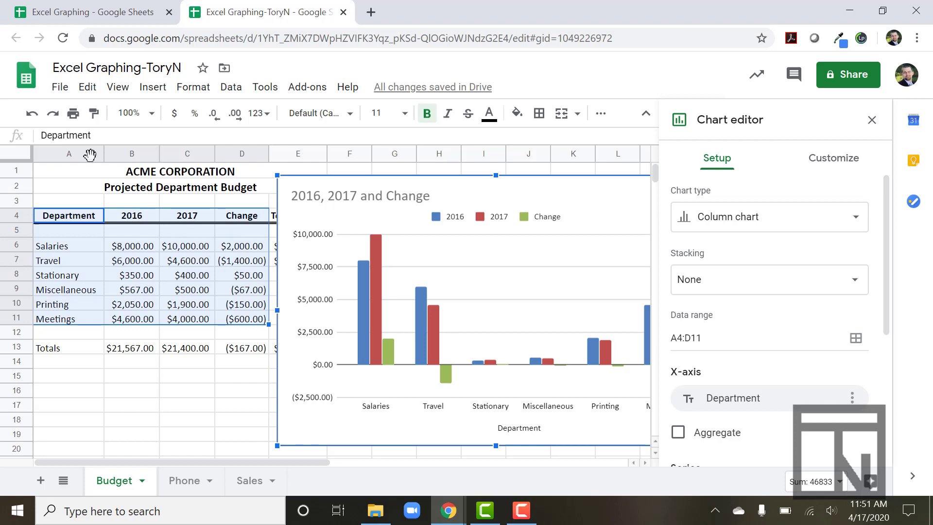
pyautogui.moveTo(295, 188); pyautogui.dragTo(135, 181)
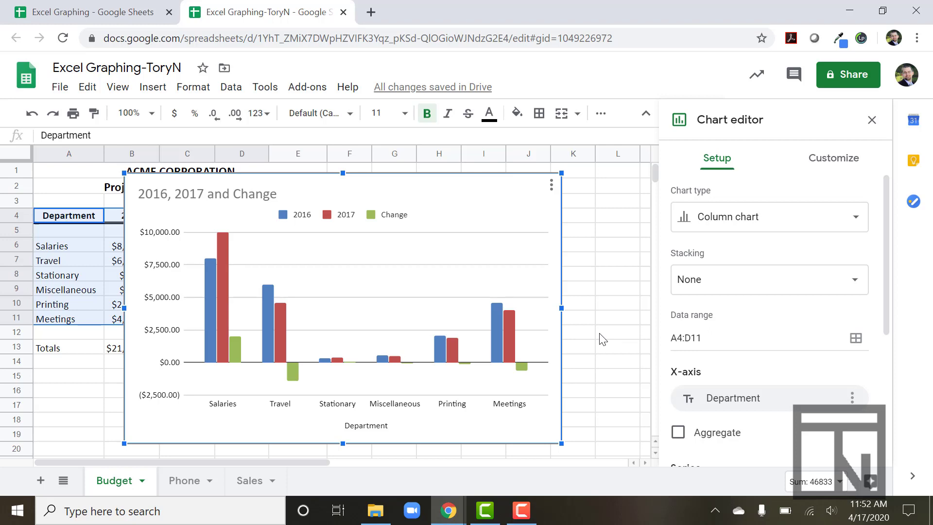
# Step: Switch the chart's rows and columns so the departments become the series and 2016, 2017 and Change the horizontal axis categories
pyautogui.scroll(-4, 735, 401)
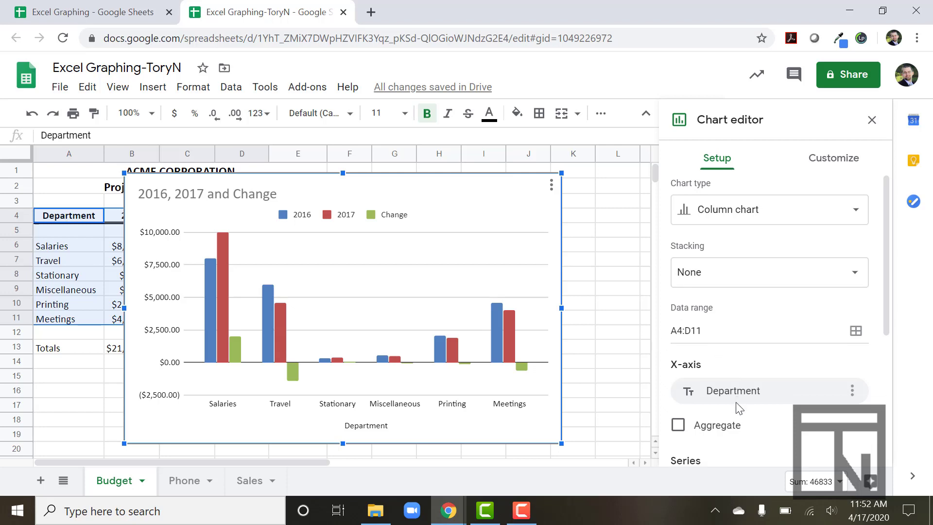
pyautogui.scroll(-2, 738, 407)
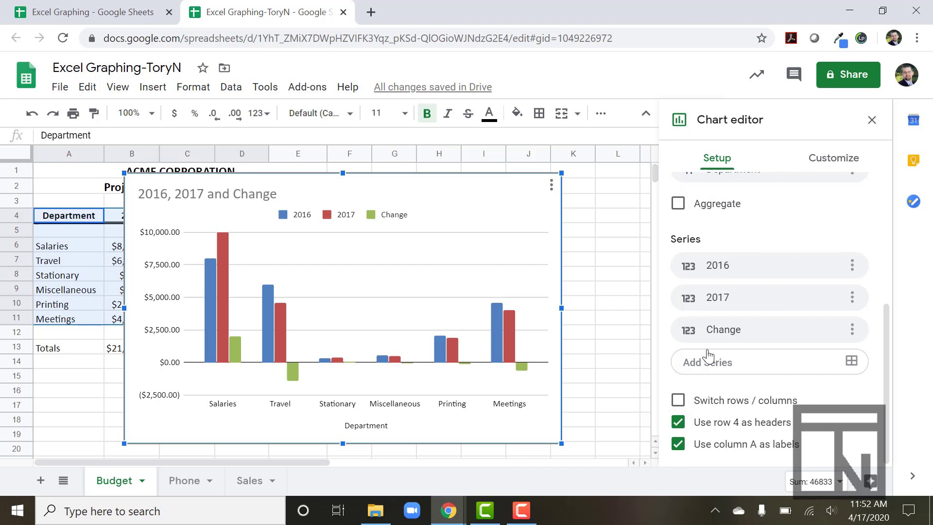
pyautogui.click(678, 402)
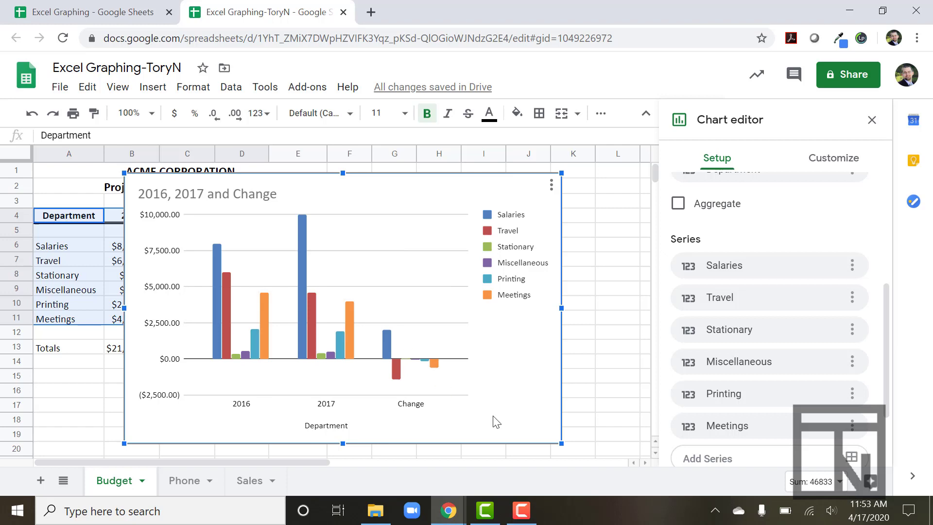
pyautogui.scroll(-2, 723, 428)
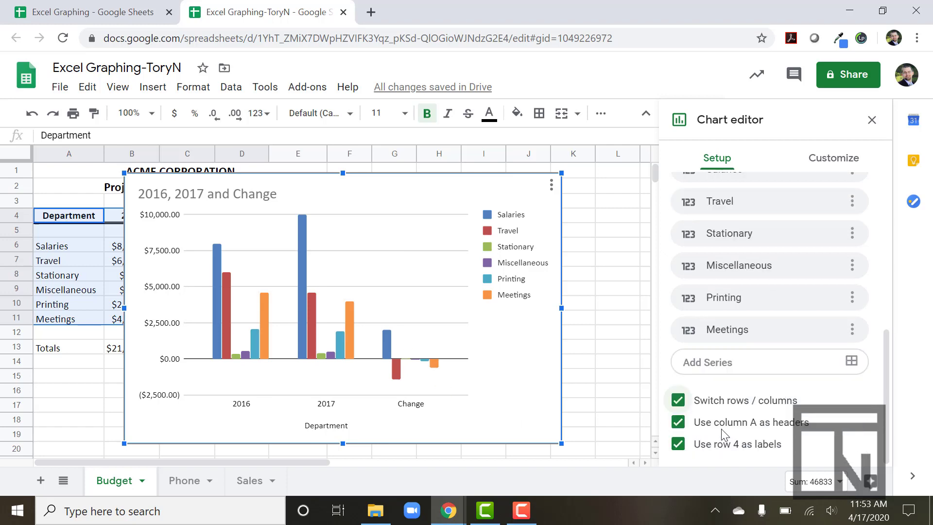
pyautogui.click(678, 401)
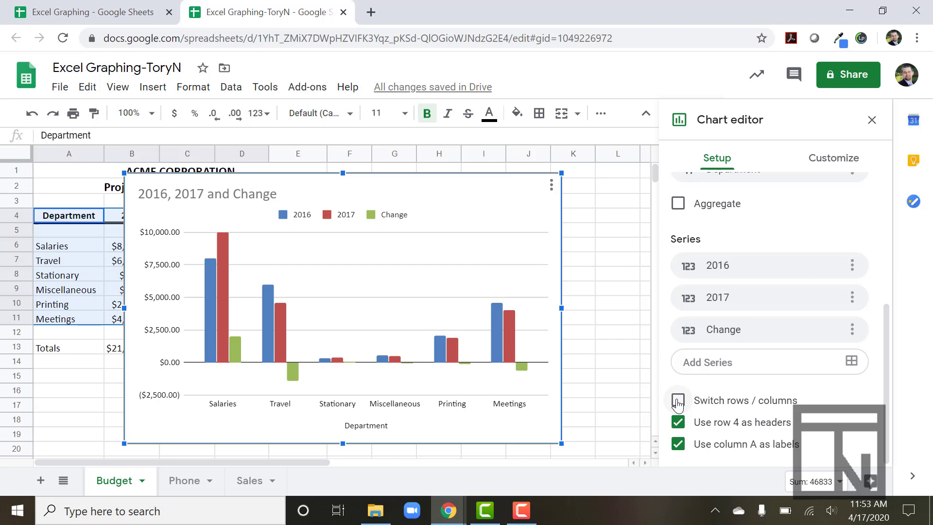
pyautogui.click(678, 402)
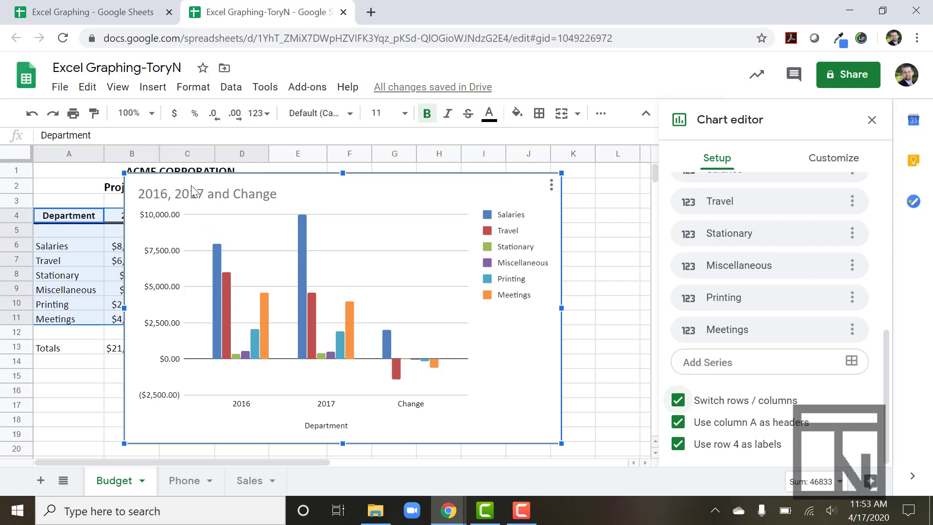
# Step: Replace the budget chart's title with "Projected Budget"
pyautogui.click(203, 191)
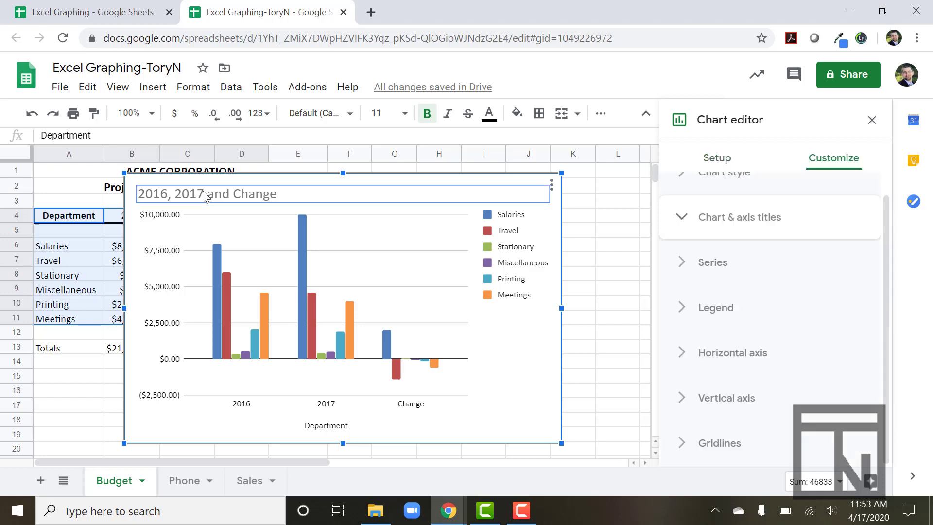
pyautogui.click(203, 190)
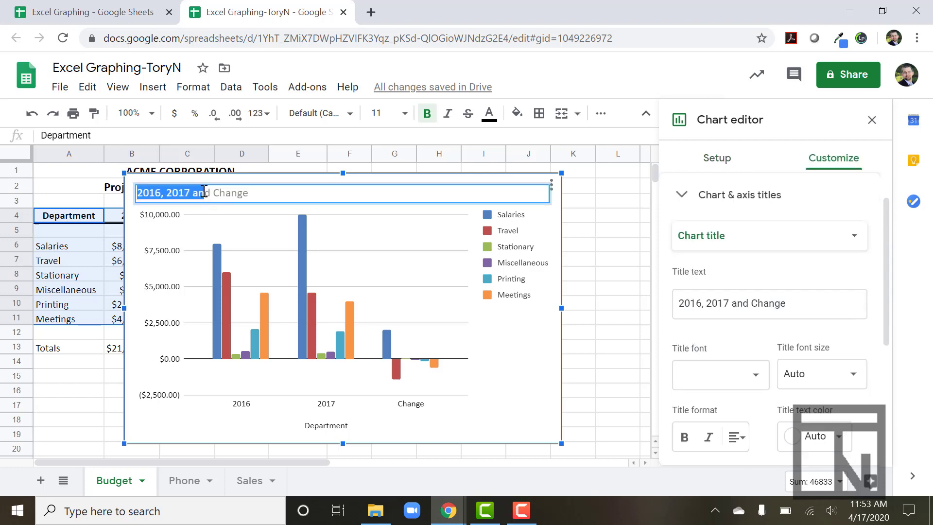
pyautogui.click(204, 191)
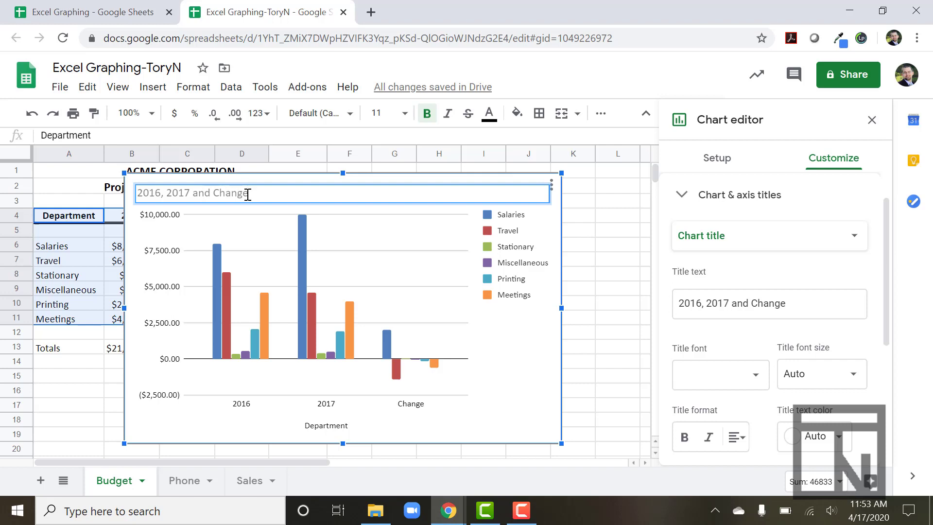
pyautogui.press('BackSpace')
pyautogui.press('BackSpace')
pyautogui.press('BackSpace')
pyautogui.press('BackSpace')
pyautogui.press('BackSpace')
pyautogui.press('BackSpace')
pyautogui.press('BackSpace')
pyautogui.press('BackSpace')
pyautogui.press('BackSpace')
pyautogui.press('BackSpace')
pyautogui.press('BackSpace')
pyautogui.press('BackSpace')
pyautogui.press('BackSpace')
pyautogui.press('BackSpace')
pyautogui.press('BackSpace')
pyautogui.press('BackSpace')
pyautogui.press('BackSpace')
pyautogui.press('BackSpace')
pyautogui.press('BackSpace')
pyautogui.press('BackSpace')
pyautogui.press('BackSpace')
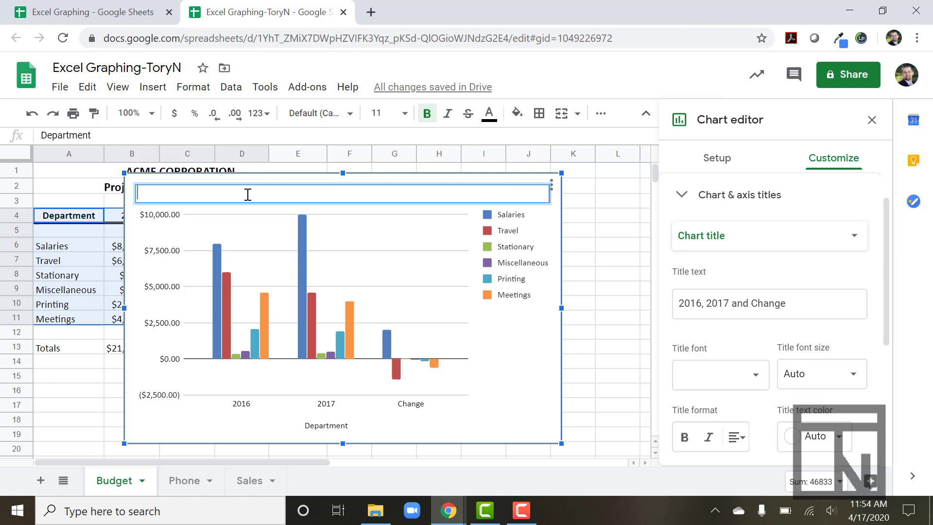
pyautogui.write('Projected Budget')
pyautogui.click(324, 212)
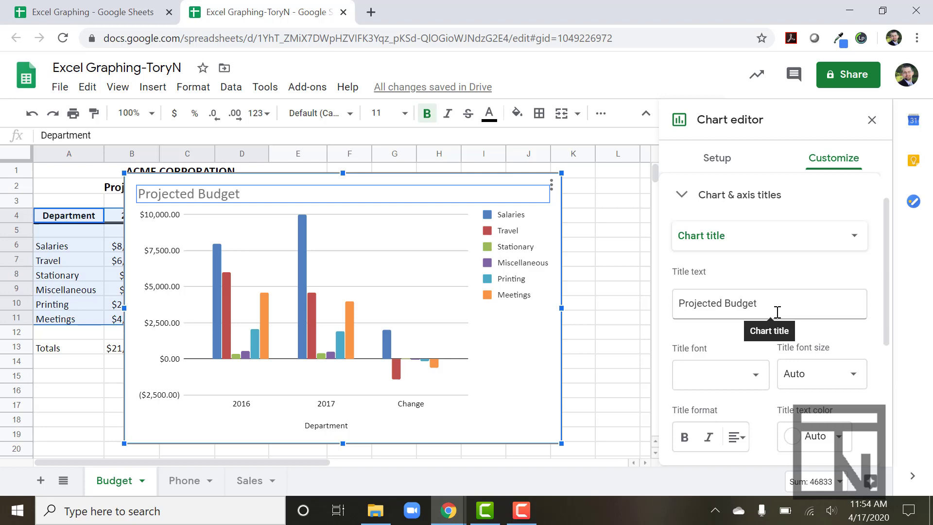
# Step: Center the Projected Budget chart title, make it bold, and close the chart editor
pyautogui.click(734, 439)
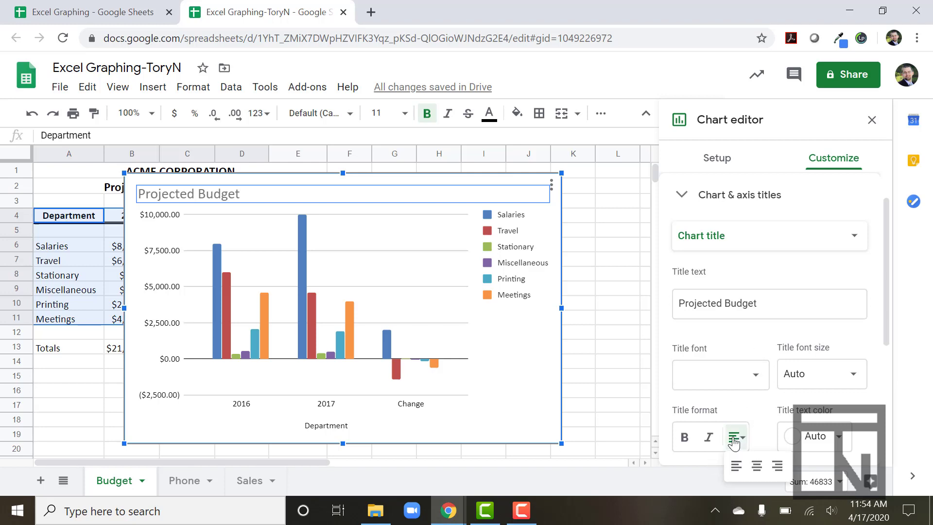
pyautogui.click(756, 466)
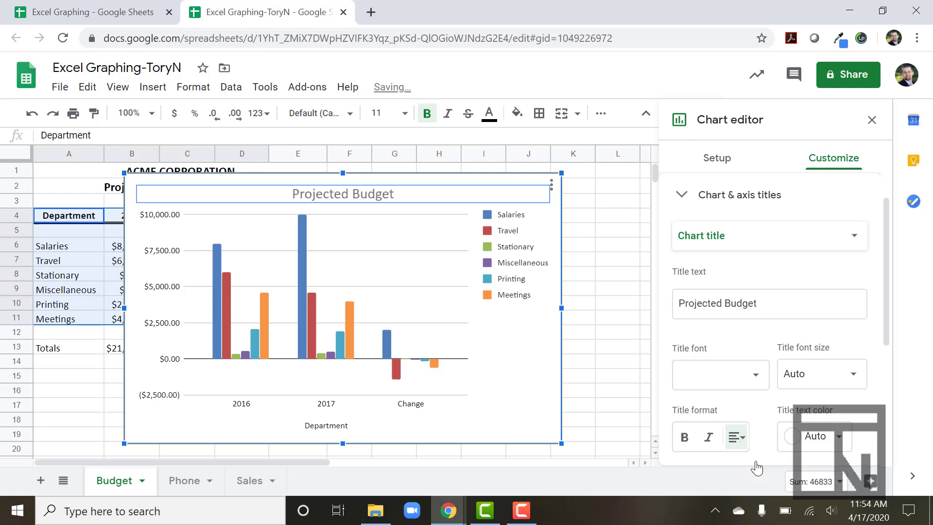
pyautogui.click(684, 438)
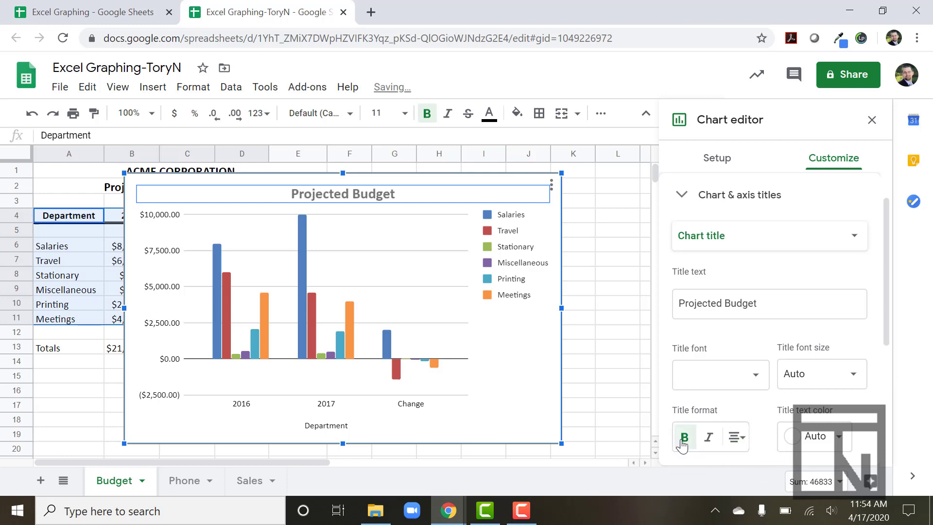
pyautogui.click(586, 328)
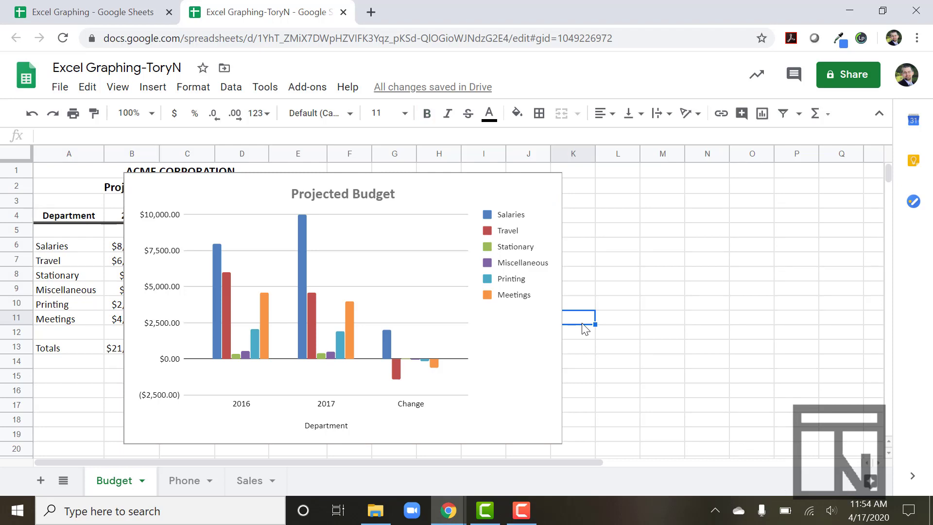
# Step: Move the budget chart beside the table, over columns F to P, and shrink it slightly from its upper-left corner
pyautogui.click(154, 188)
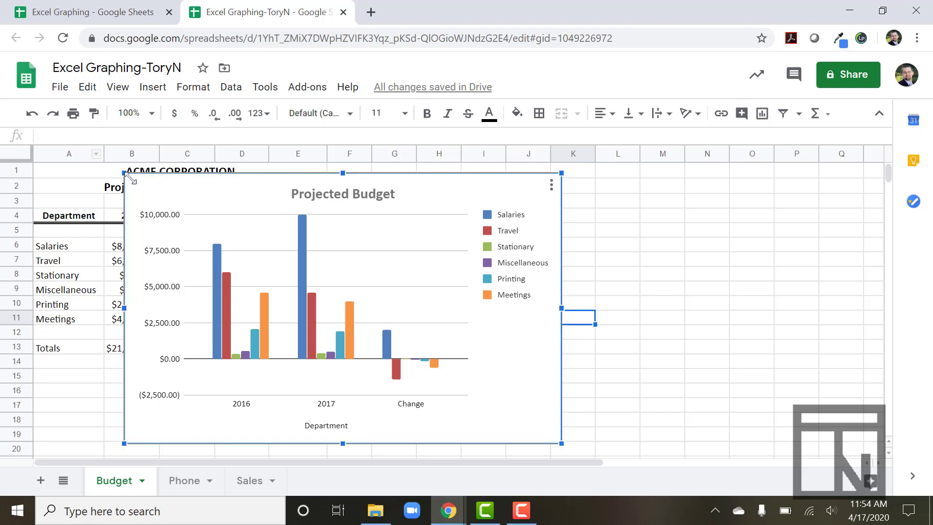
pyautogui.moveTo(143, 187); pyautogui.dragTo(376, 181)
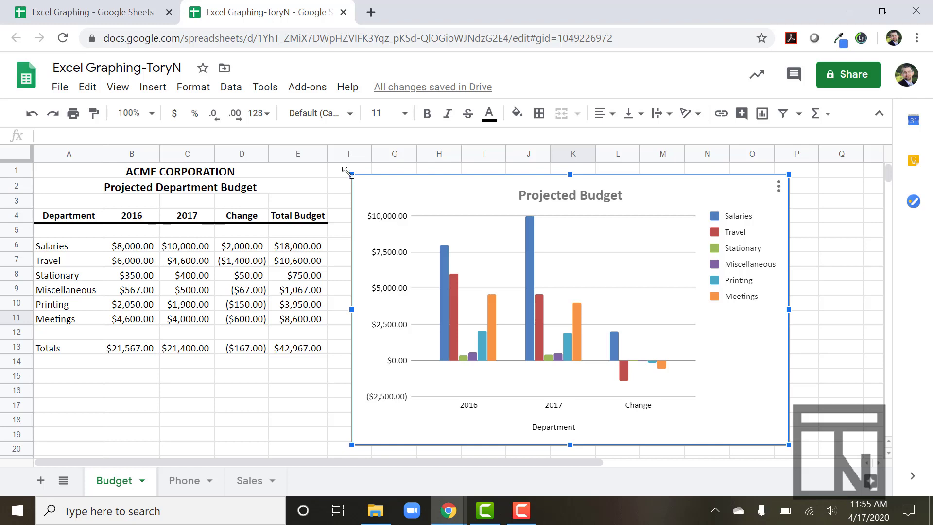
pyautogui.moveTo(351, 174); pyautogui.dragTo(352, 193)
pyautogui.moveTo(354, 188); pyautogui.dragTo(357, 190)
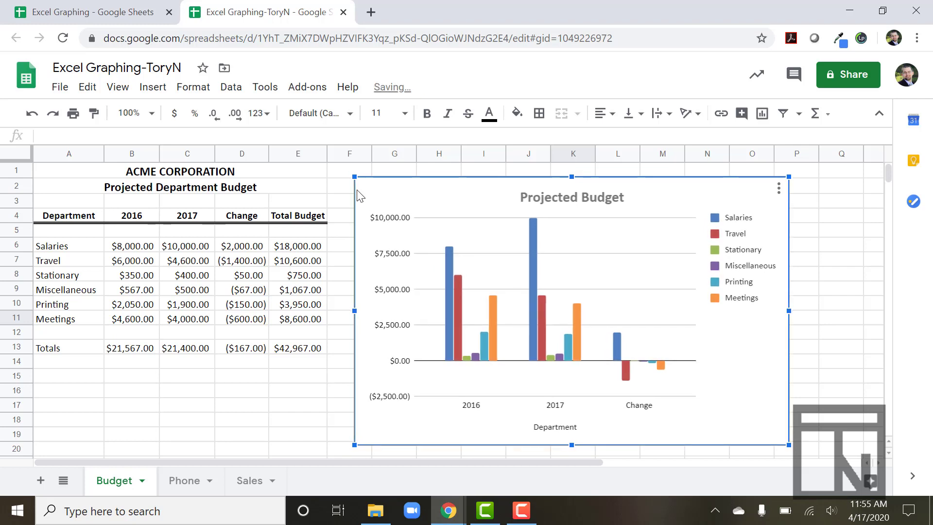
pyautogui.click(310, 411)
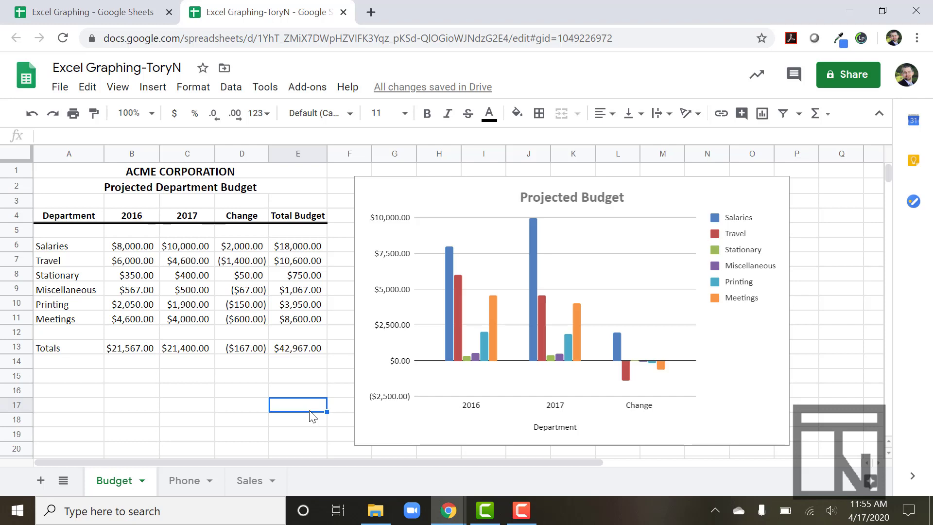
# Step: Insert a chart on the Phone sheet from the monthly bill data in A4:B16, leaving out the Totals row
pyautogui.click(176, 487)
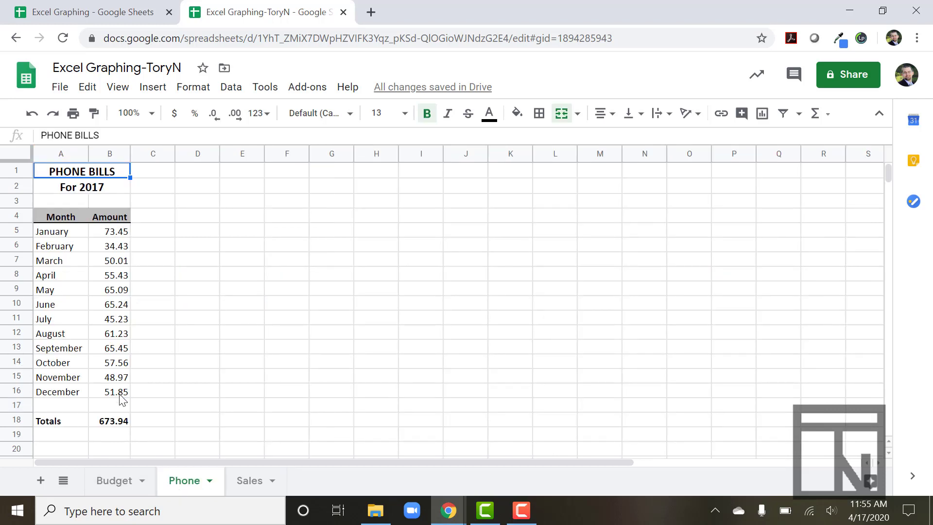
pyautogui.click(121, 486)
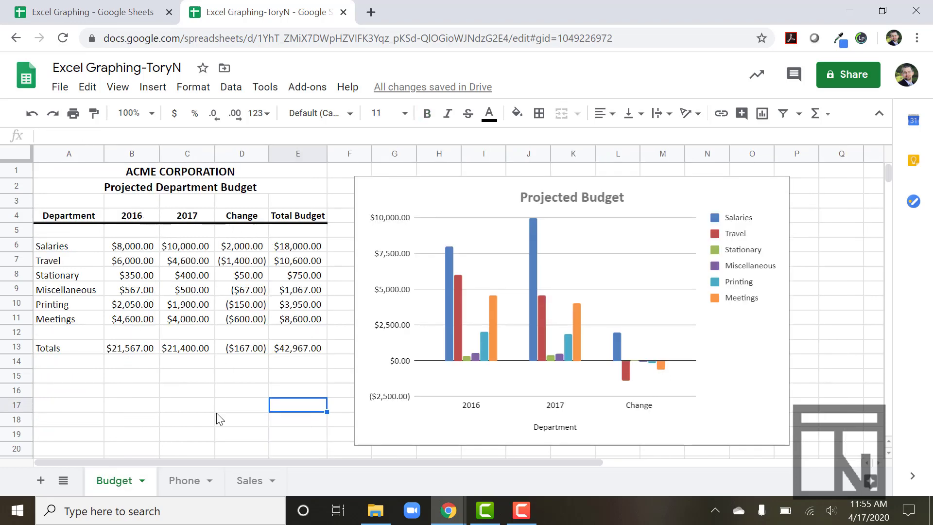
pyautogui.click(188, 476)
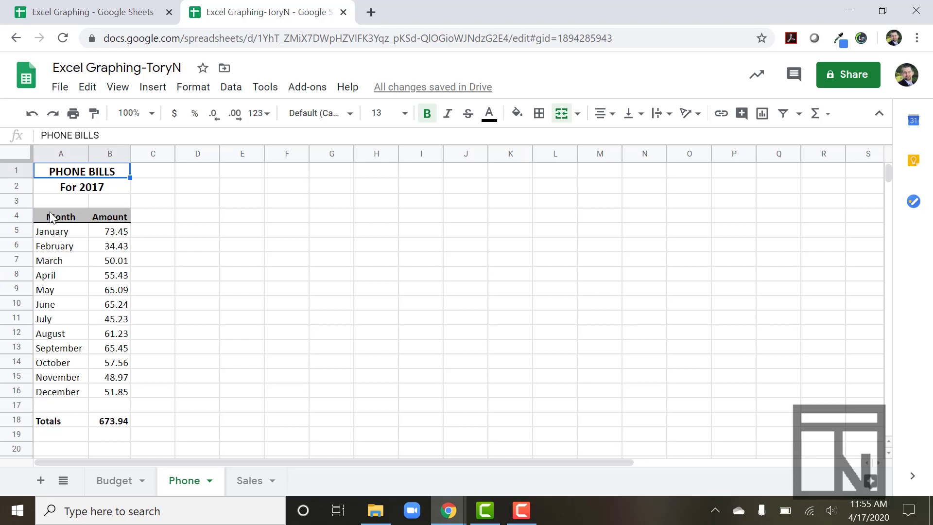
pyautogui.moveTo(74, 225); pyautogui.dragTo(107, 393)
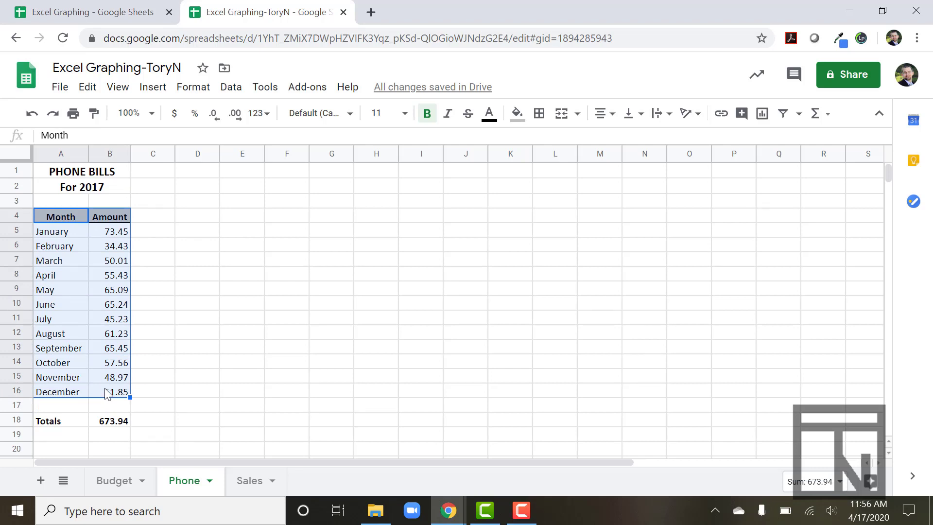
pyautogui.click(151, 95)
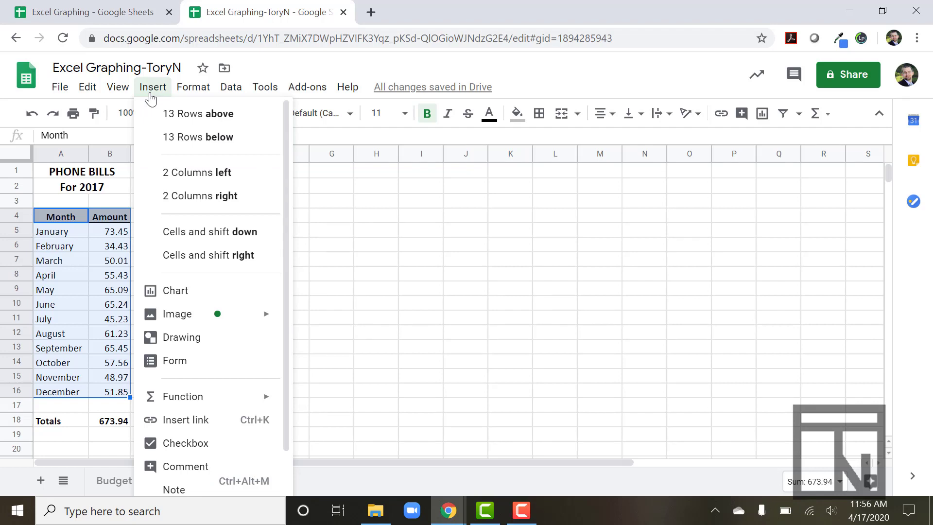
pyautogui.click(179, 290)
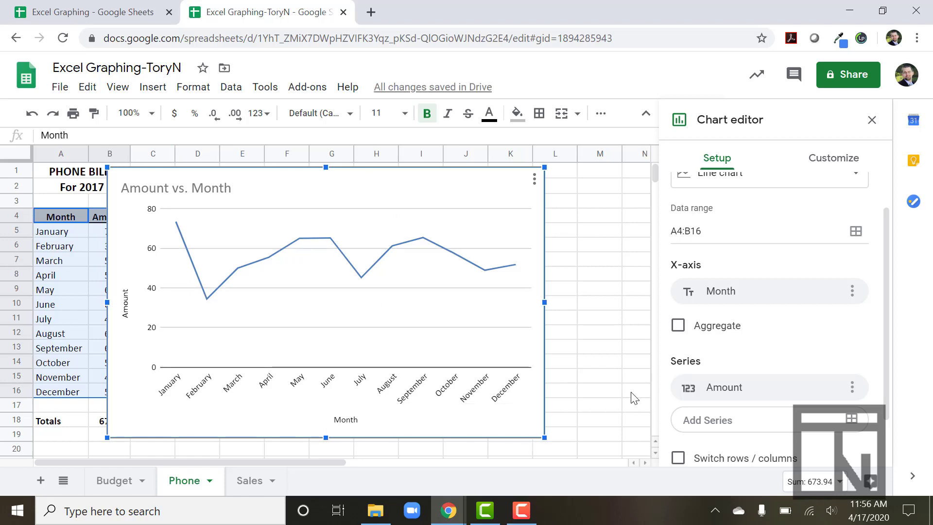
# Step: Change the phone bill chart from a line chart to a 3D pie chart
pyautogui.scroll(1, 743, 213)
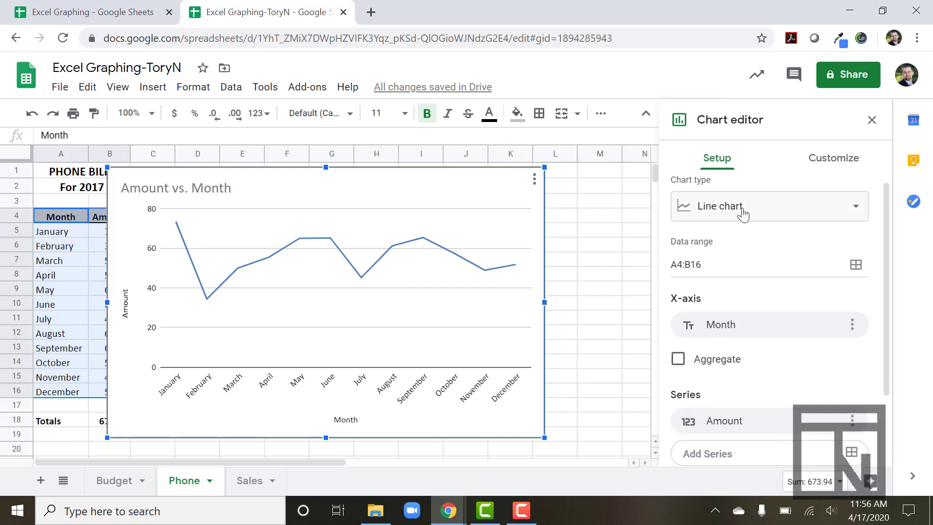
pyautogui.click(743, 213)
pyautogui.scroll(-2, 739, 327)
pyautogui.scroll(-5, 742, 332)
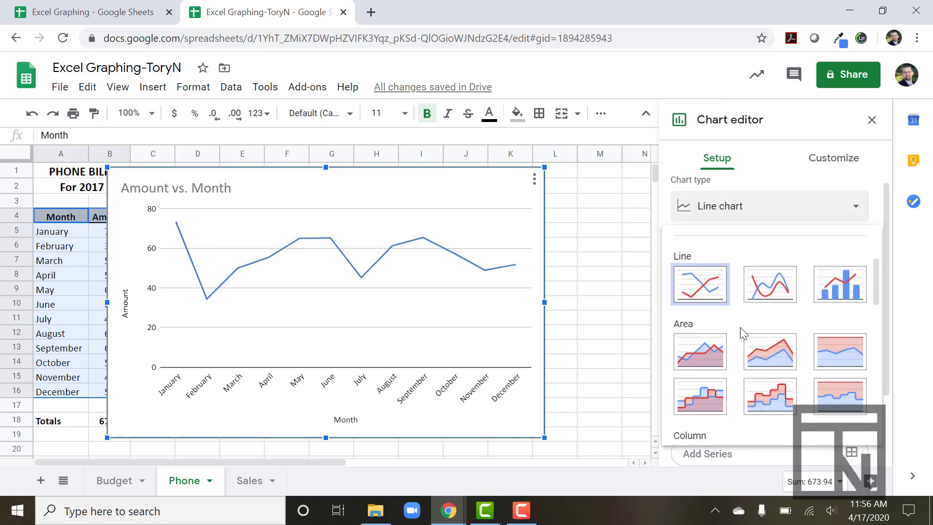
pyautogui.scroll(-1, 742, 332)
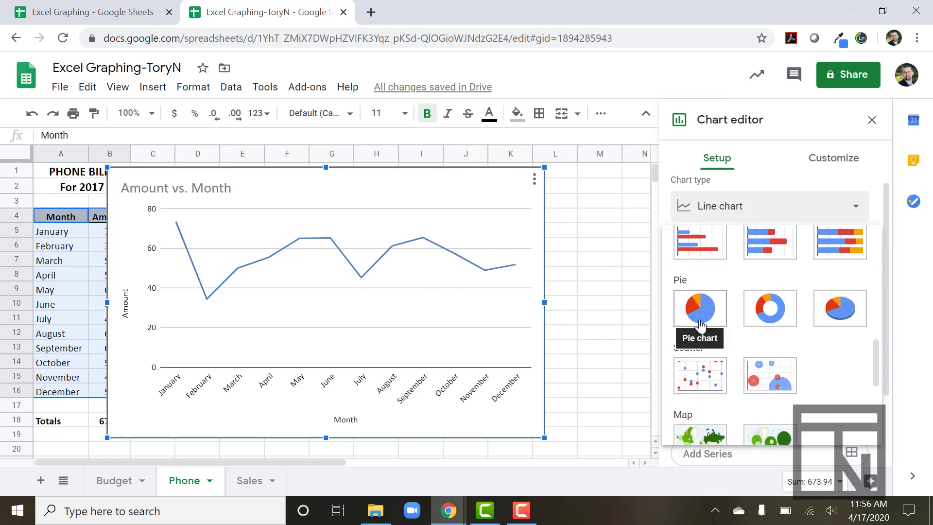
pyautogui.click(830, 316)
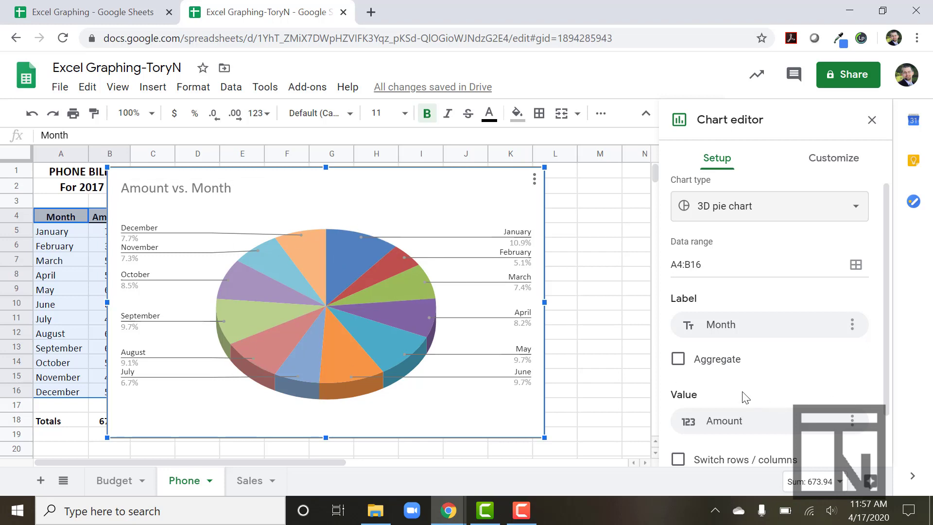
pyautogui.scroll(-2, 746, 397)
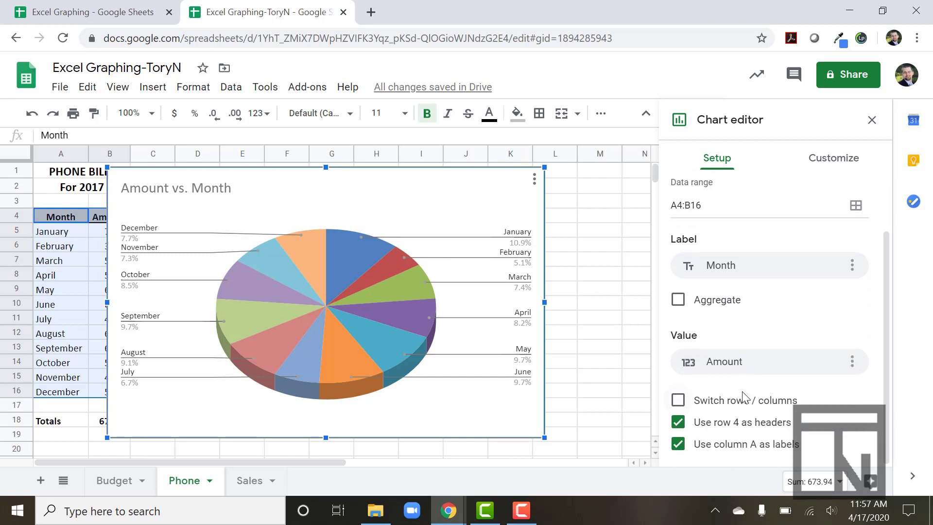
pyautogui.scroll(3, 743, 397)
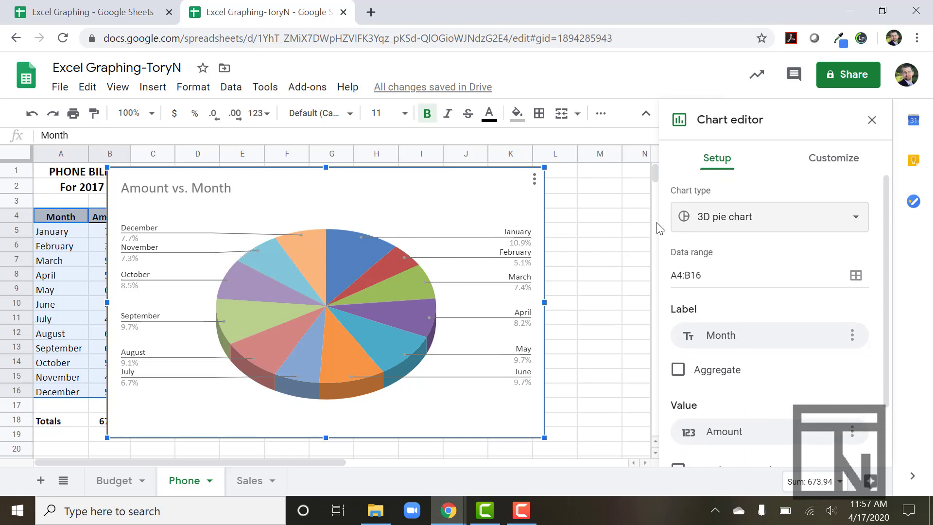
# Step: Give the pie chart a light green background and a dark green border, and close the chart editor
pyautogui.click(810, 170)
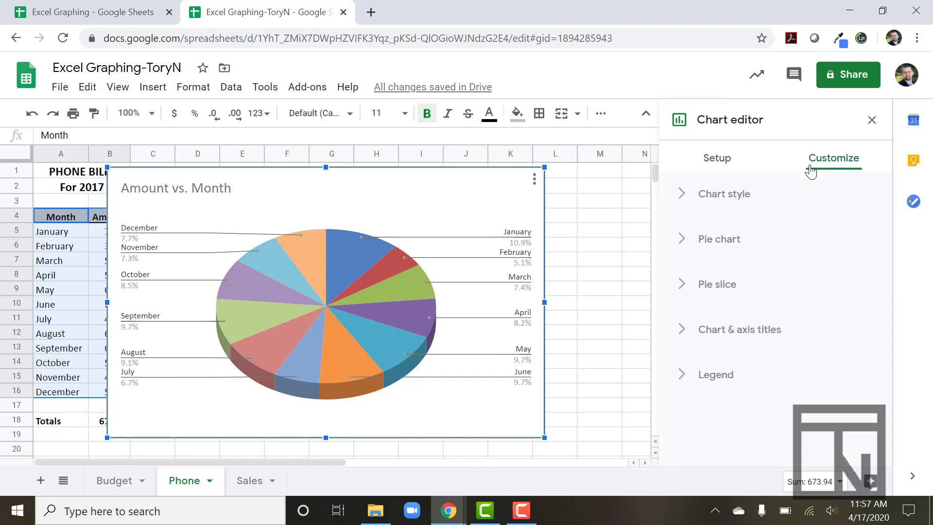
pyautogui.click(701, 194)
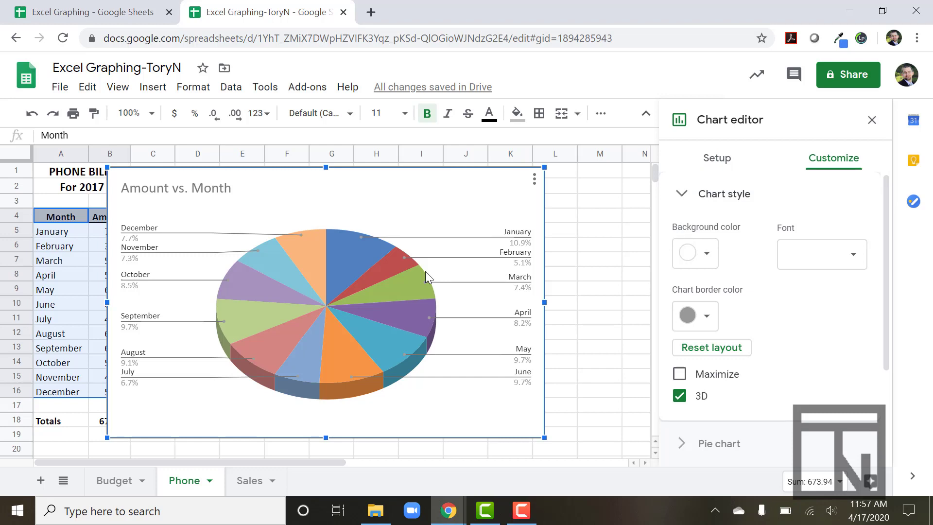
pyautogui.click(700, 262)
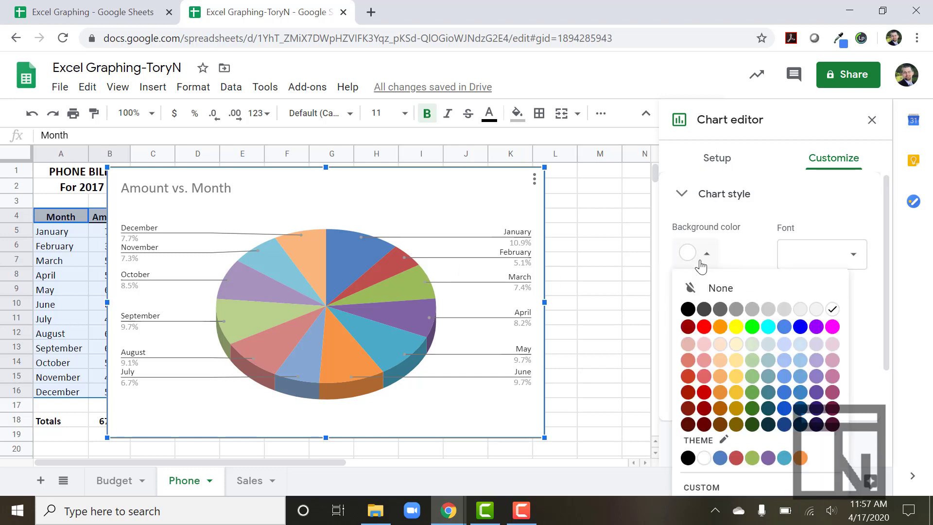
pyautogui.click(752, 362)
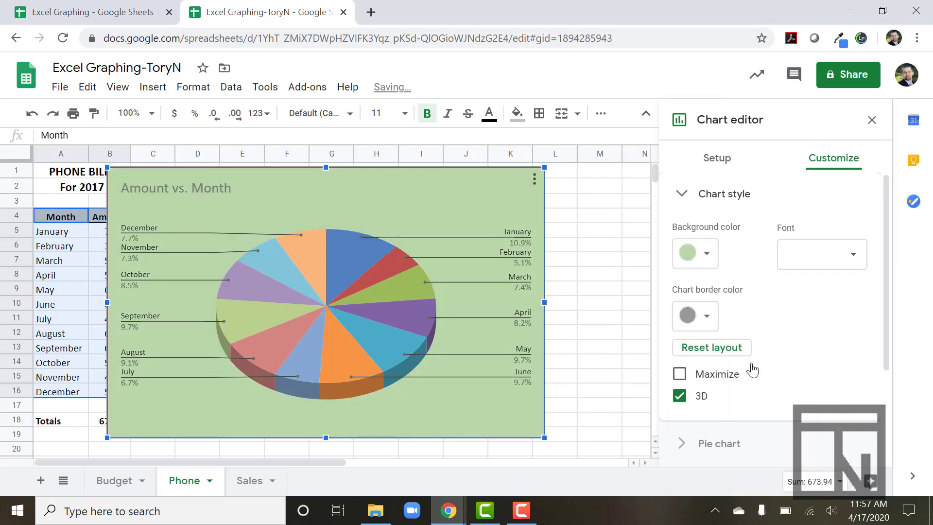
pyautogui.click(699, 316)
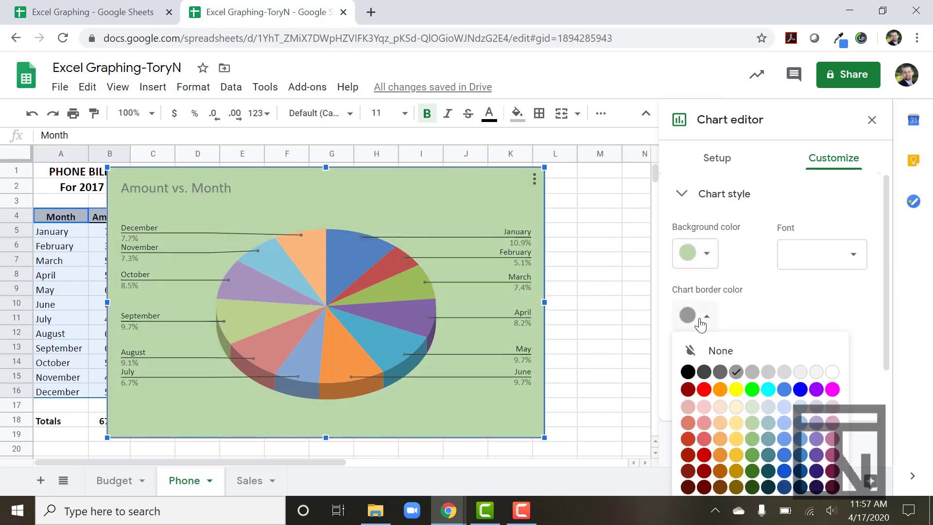
pyautogui.click(752, 487)
pyautogui.click(575, 324)
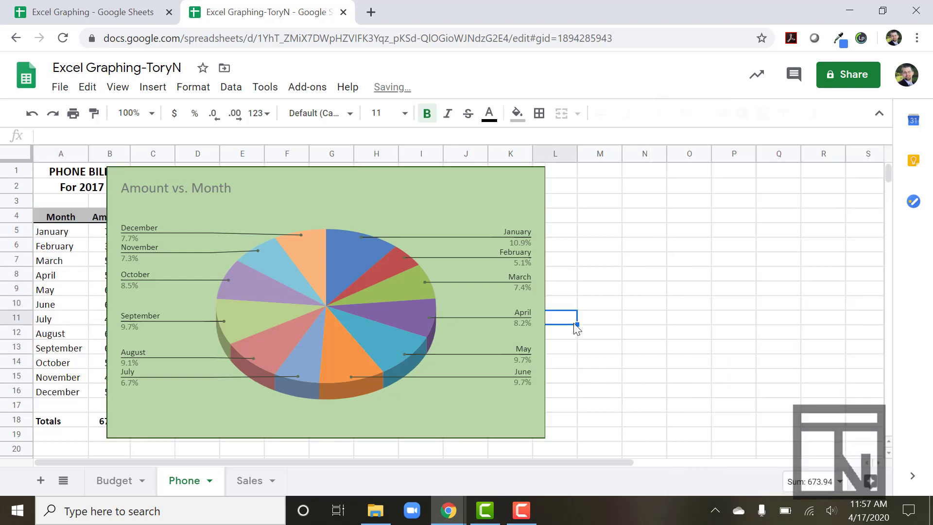
# Step: Shrink the pie chart from its upper-left corner to uncover the phone bill table, and turn on the Maximize chart style option
pyautogui.click(436, 203)
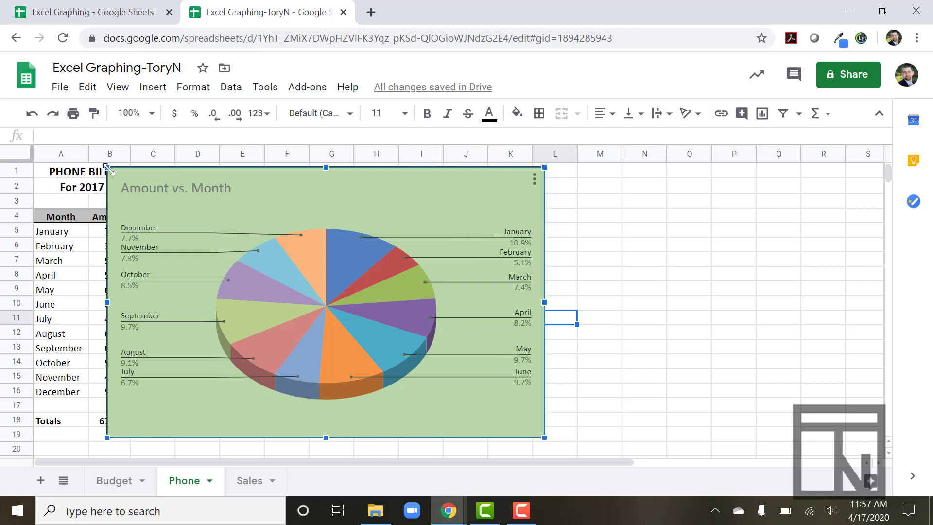
pyautogui.moveTo(107, 167); pyautogui.dragTo(122, 176)
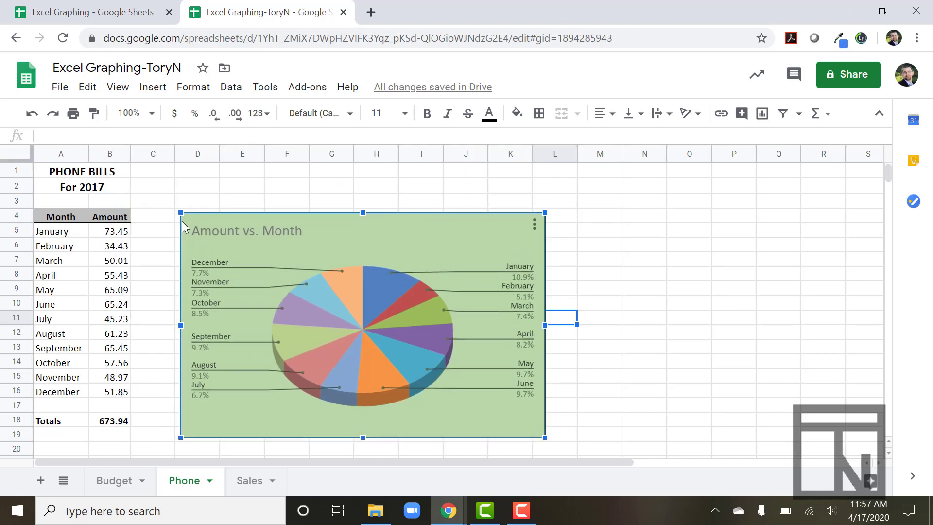
pyautogui.doubleClick(312, 213)
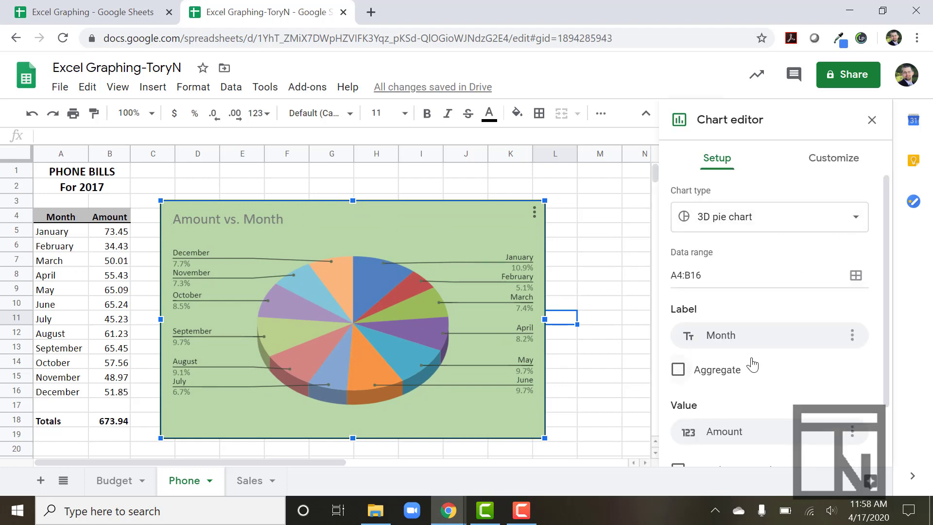
pyautogui.click(832, 160)
pyautogui.click(701, 197)
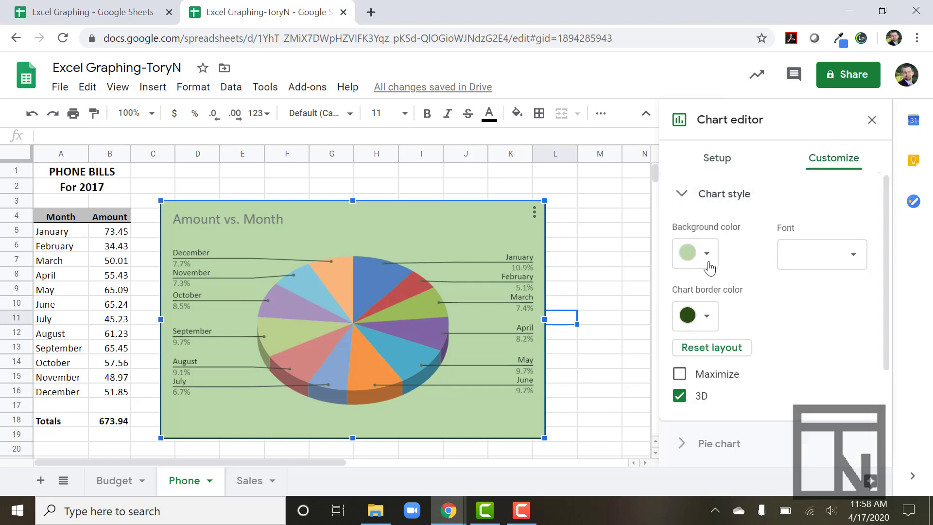
pyautogui.click(679, 375)
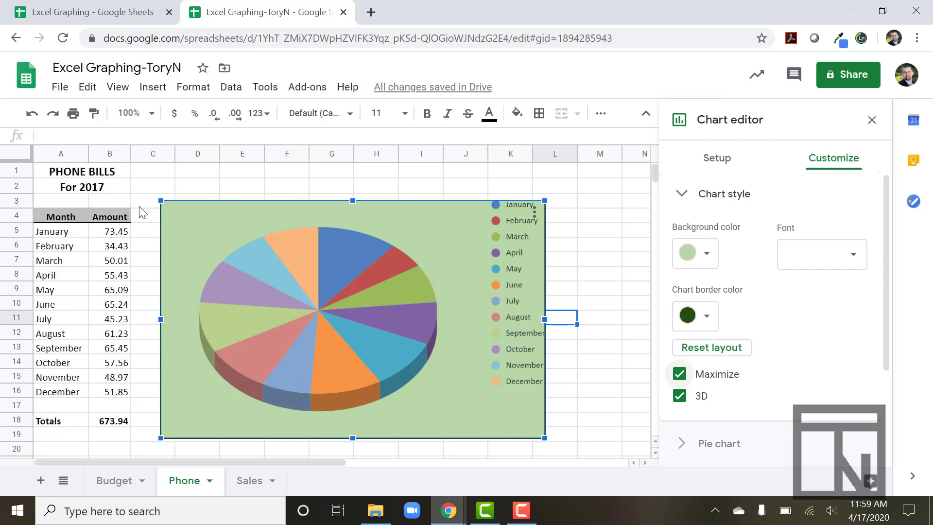
pyautogui.click(210, 190)
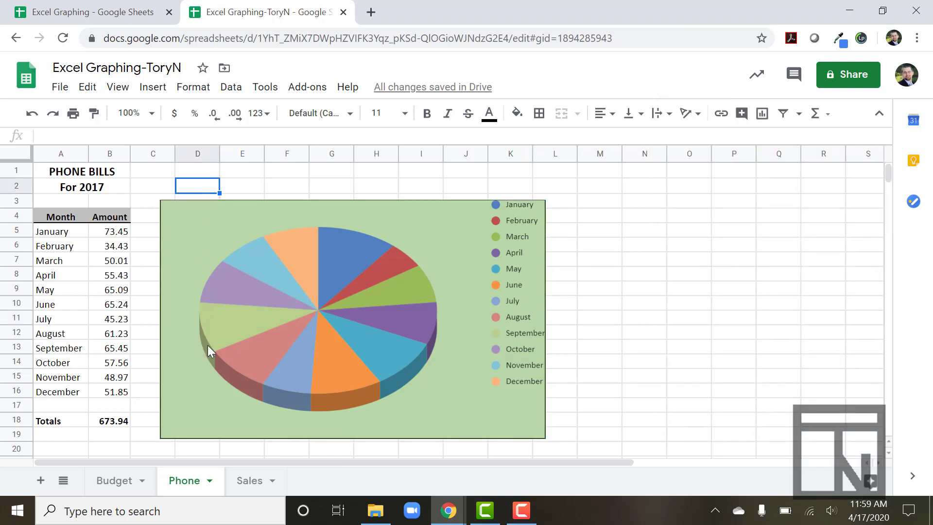
# Step: Open the Sales sheet
pyautogui.click(248, 481)
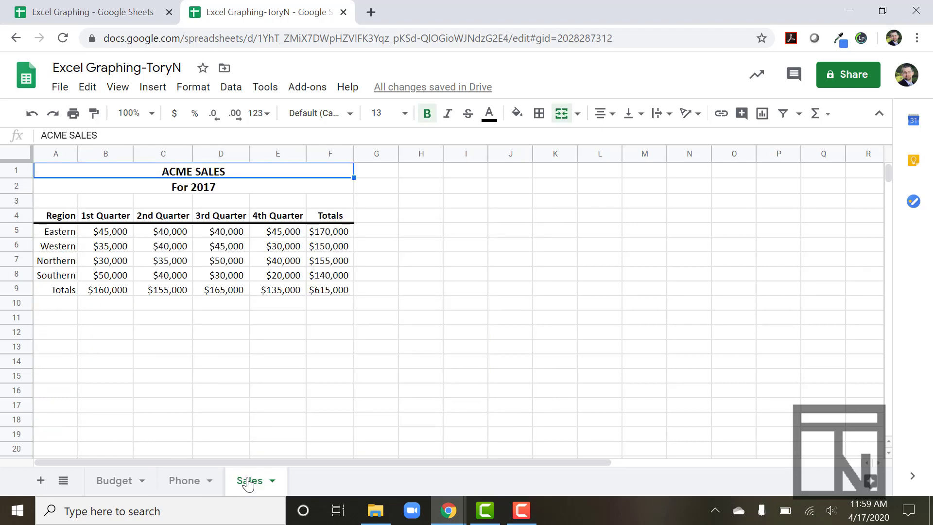